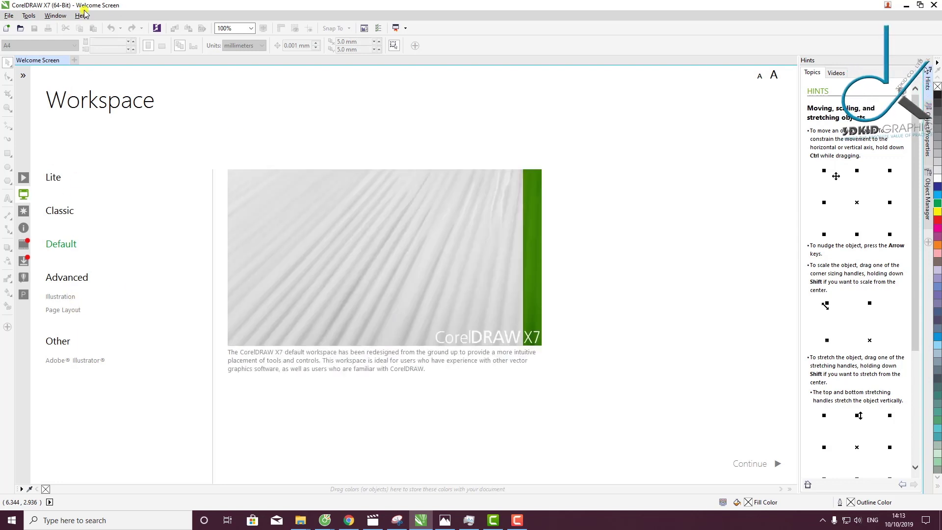
Start a new document named 3DKID with the Custom preset destination
click(15, 17)
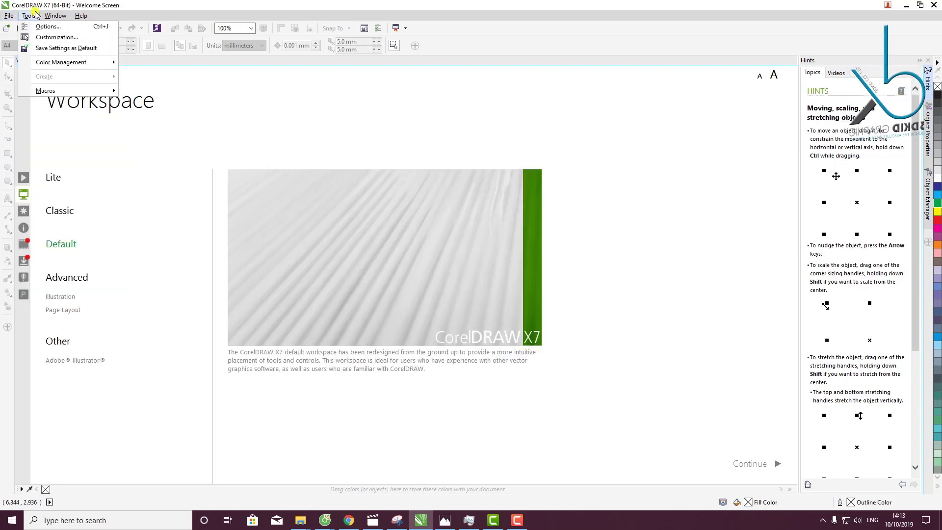
mouse_move(49, 16)
mouse_move(3, 17)
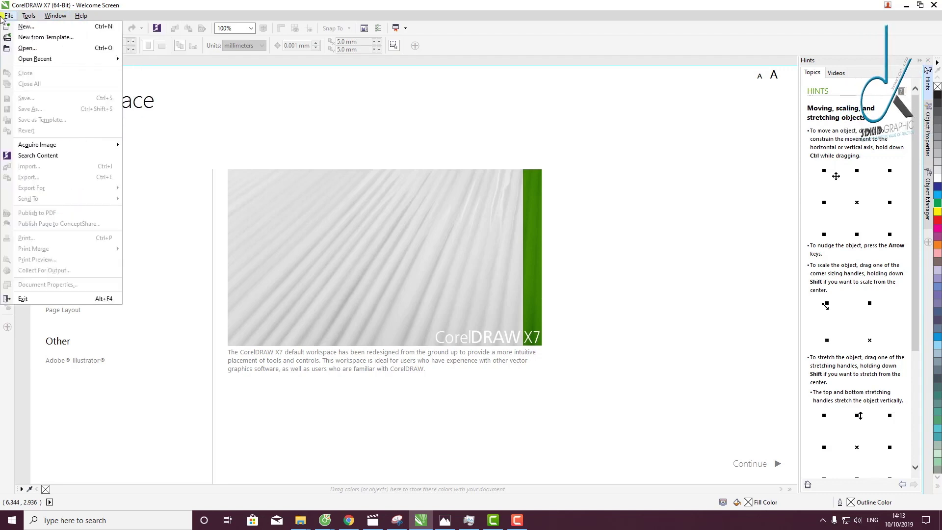
click(24, 27)
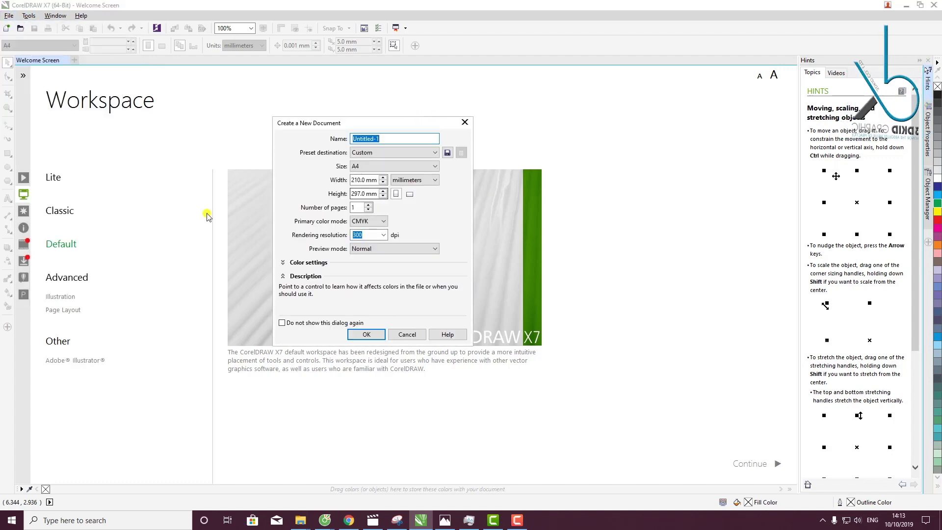
click(388, 140)
key(ctrl+a)
text(3)
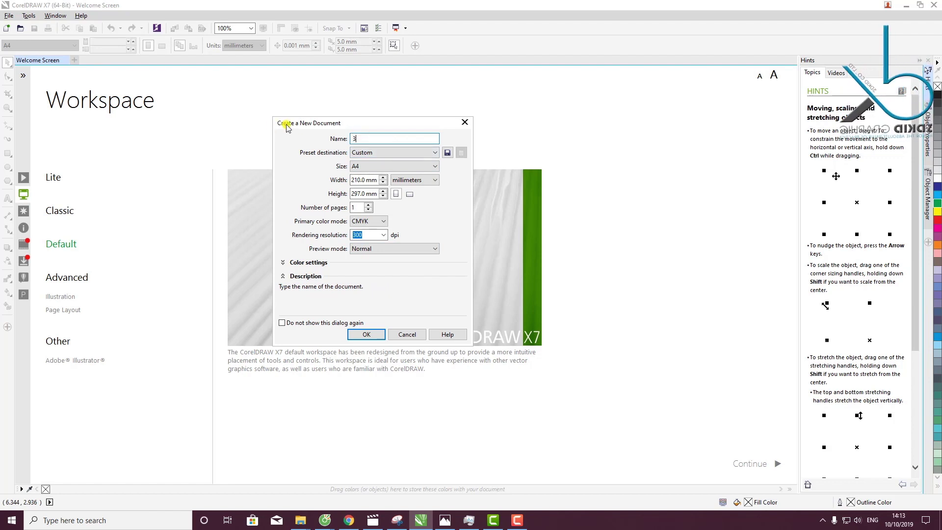
click(366, 153)
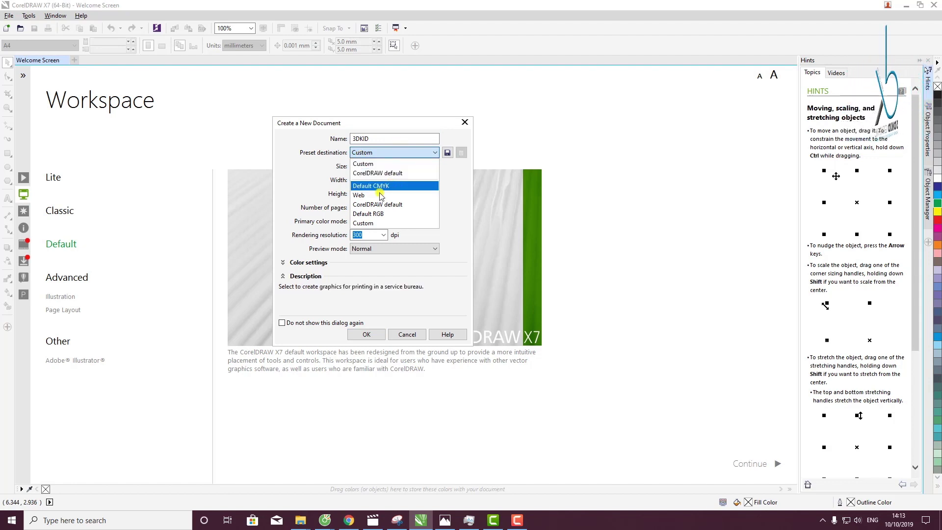
click(373, 224)
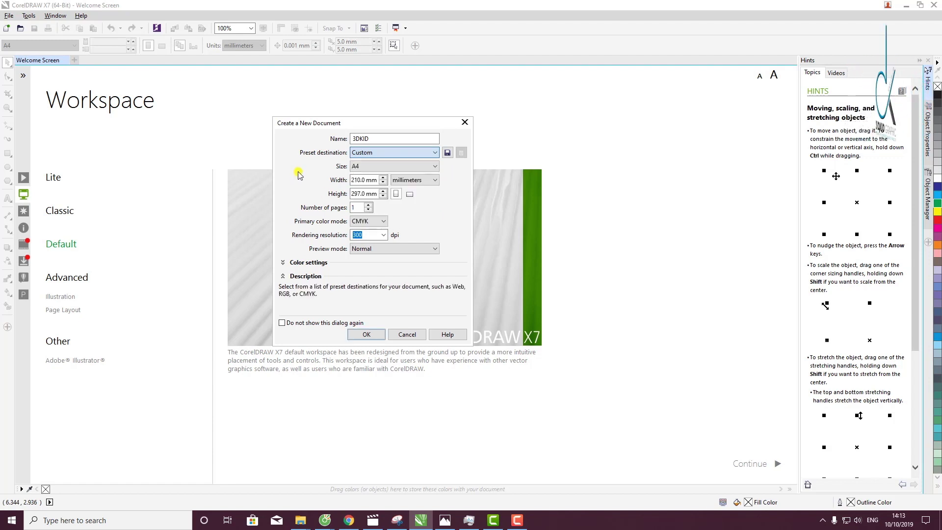
Set the new document's page size to A4
click(360, 167)
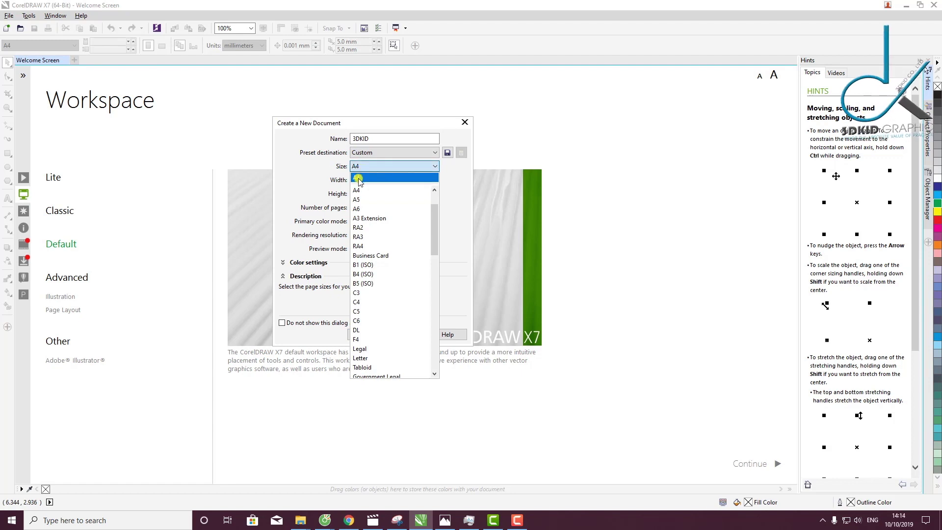
drag(435, 204, 435, 207)
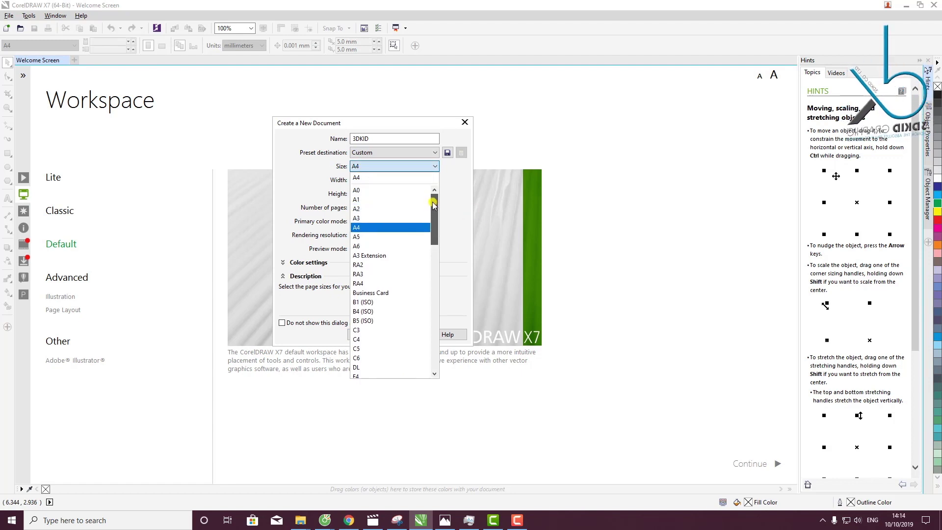
scroll(416, 358, down, 5)
scroll(431, 187, up, 8)
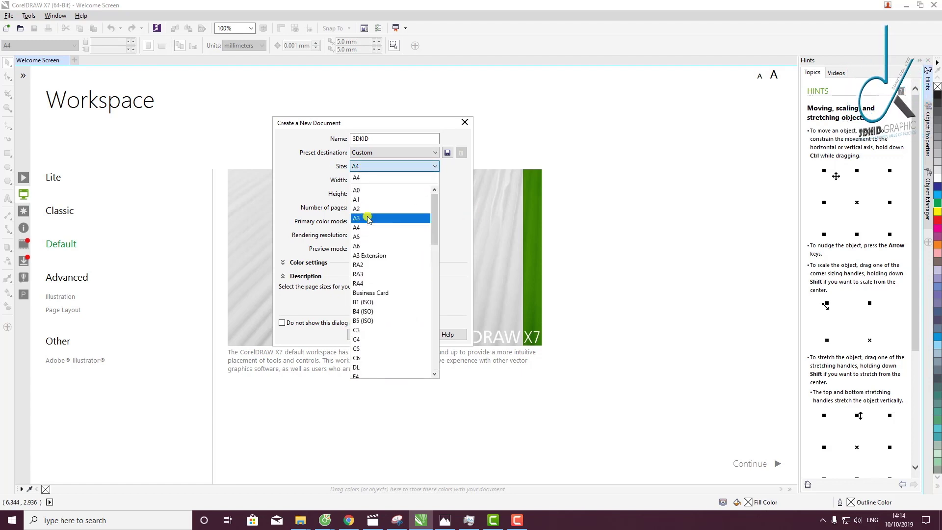
click(358, 228)
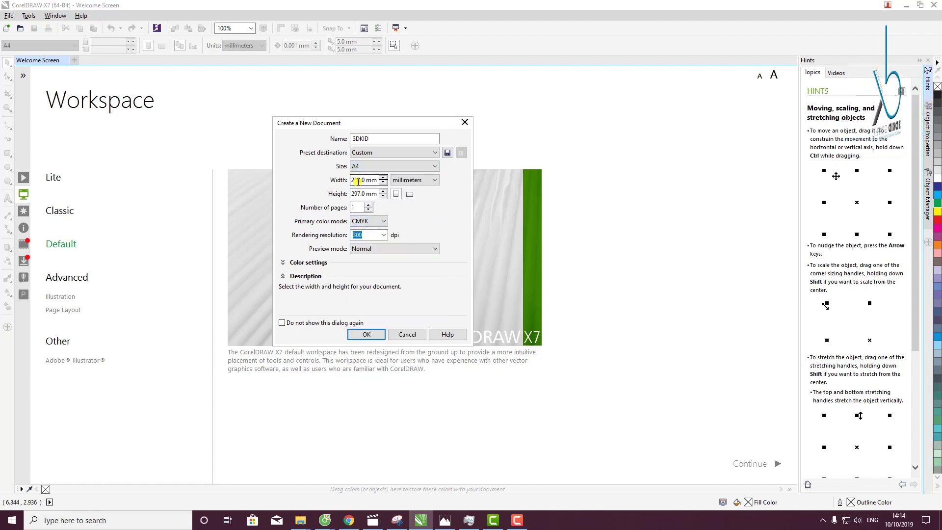
click(362, 193)
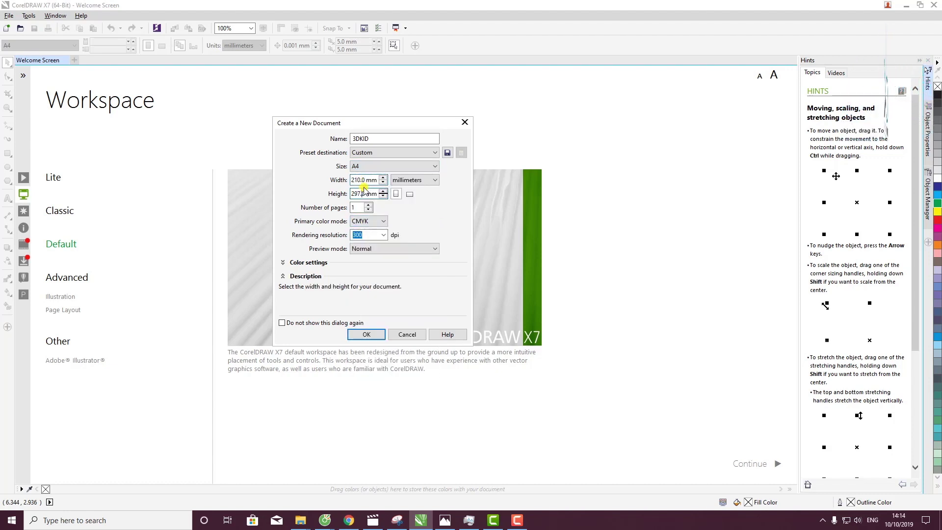
Set the page measurement units to millimeters and choose portrait orientation for the new document
click(416, 180)
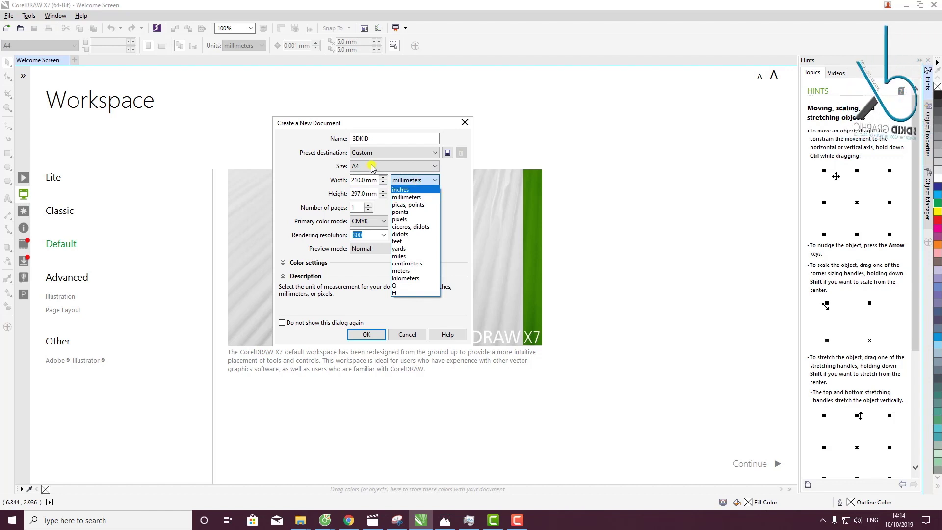
click(412, 199)
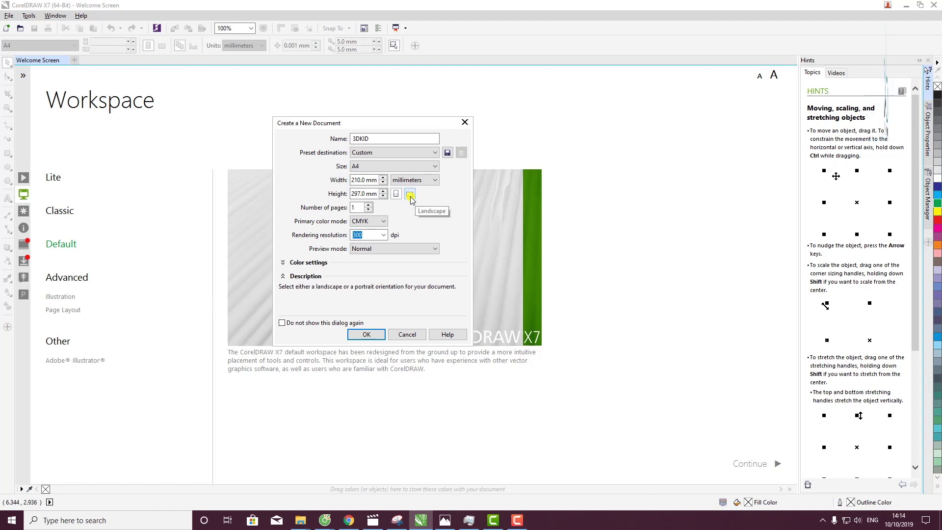
click(410, 196)
click(396, 196)
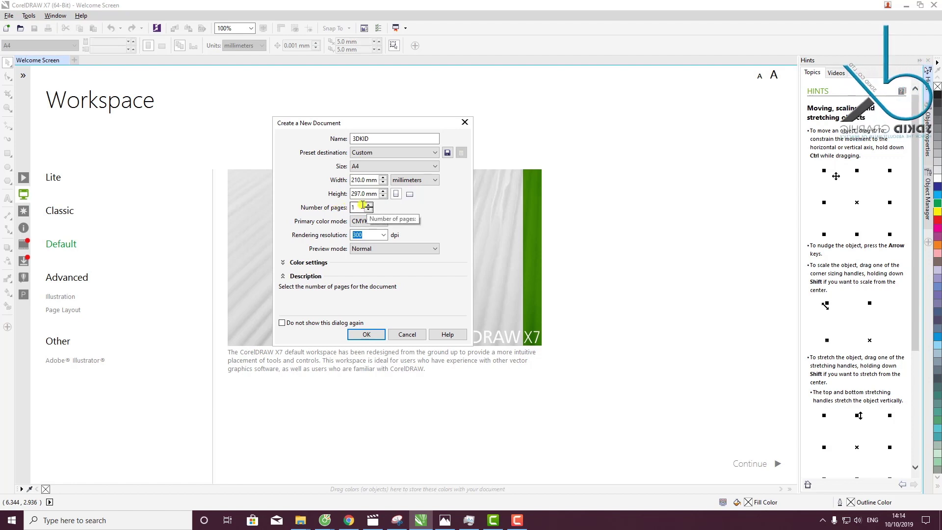
Keep the new document at 1 page and set its primary color mode to CMYK
click(369, 210)
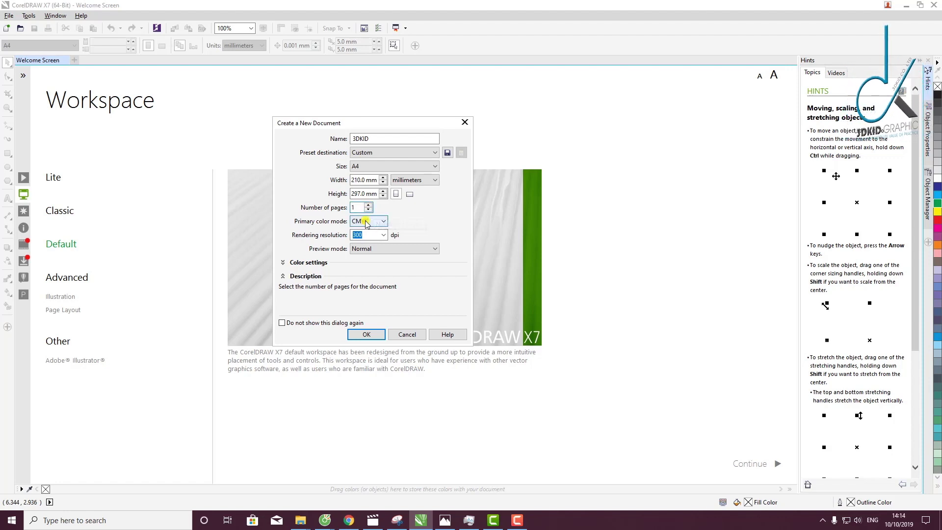
click(356, 222)
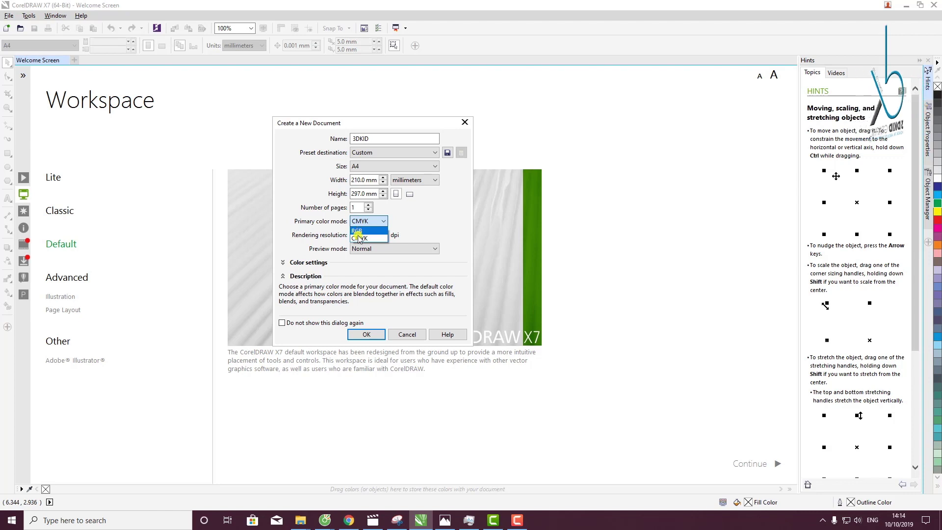
click(359, 232)
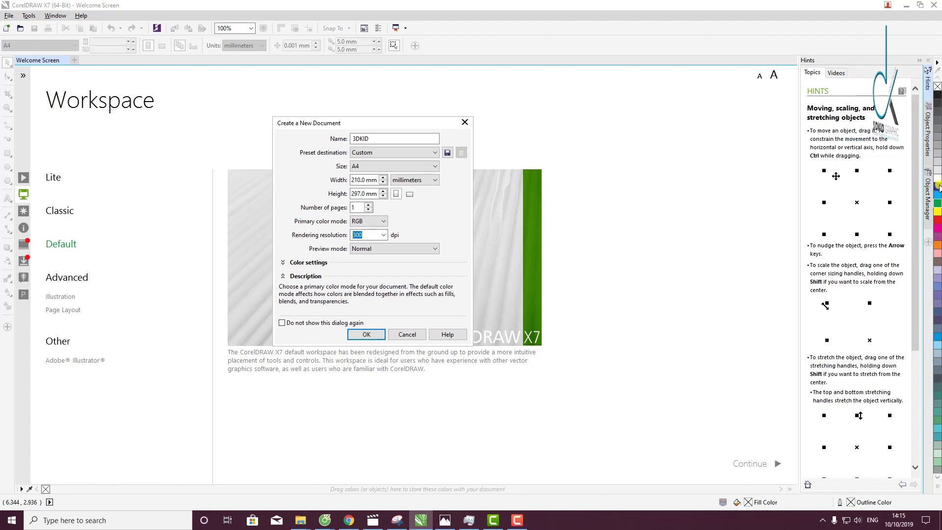
click(381, 221)
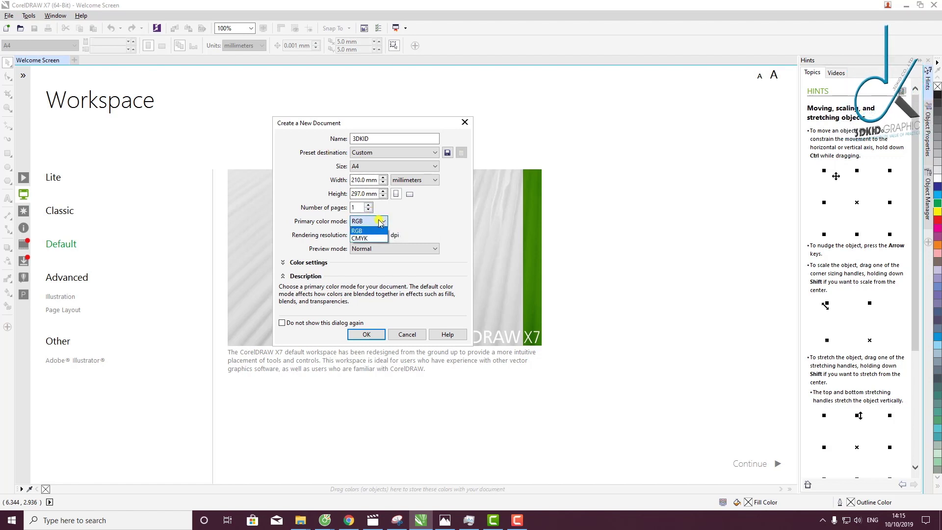
click(360, 229)
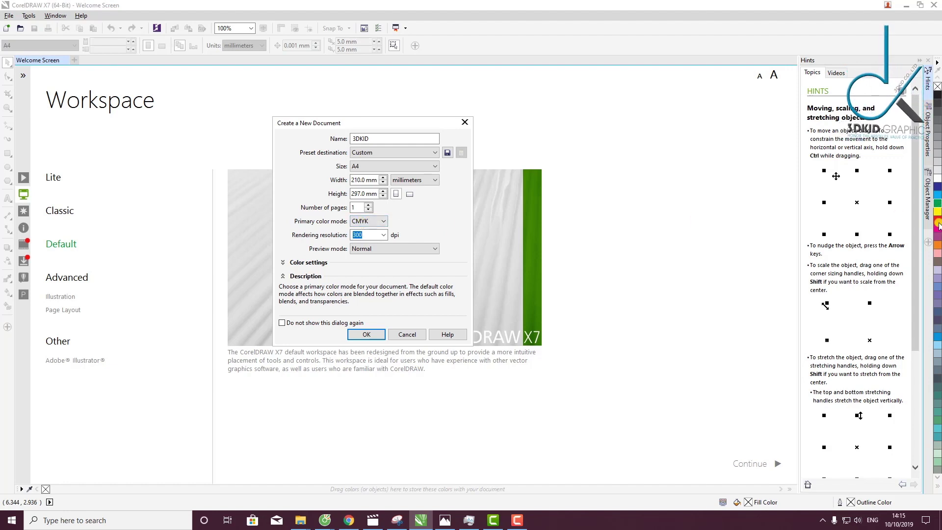
click(366, 221)
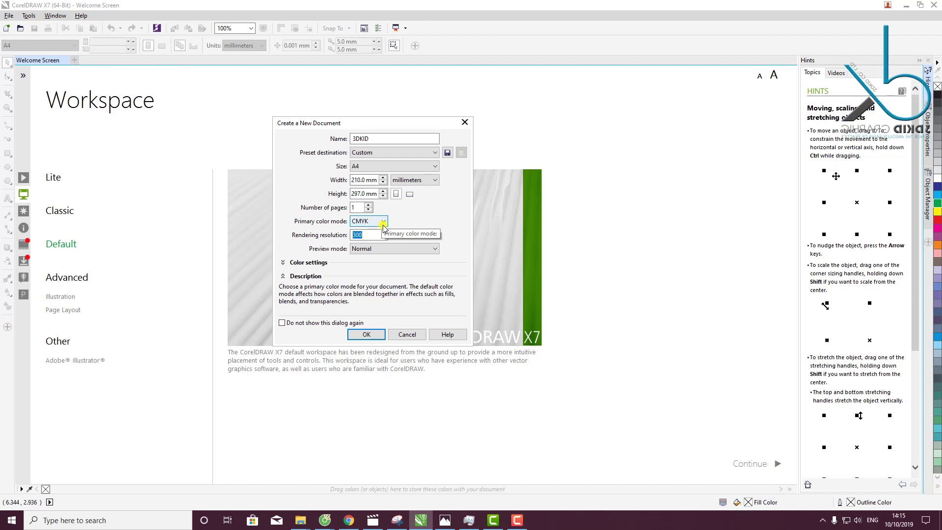
click(367, 222)
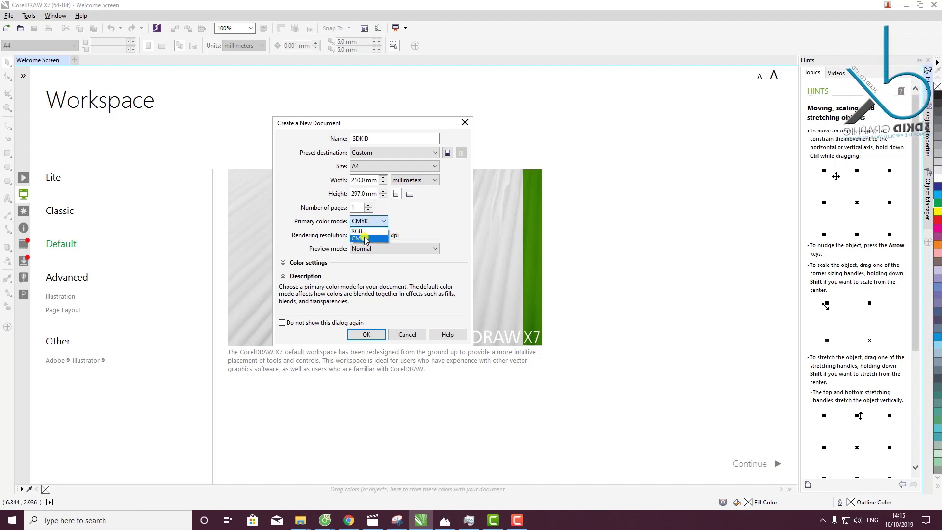
click(365, 239)
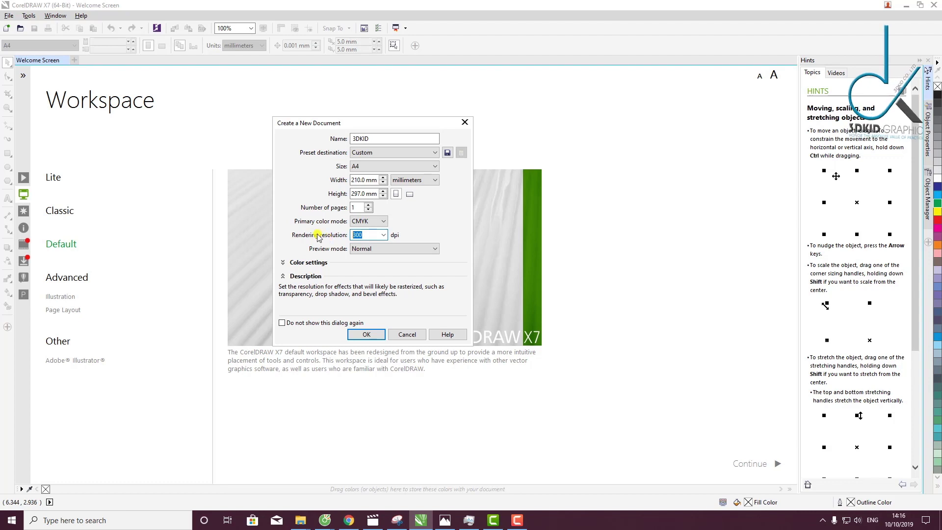
Examine the rendering resolution setting and the list of available measurement units for the new document
click(357, 236)
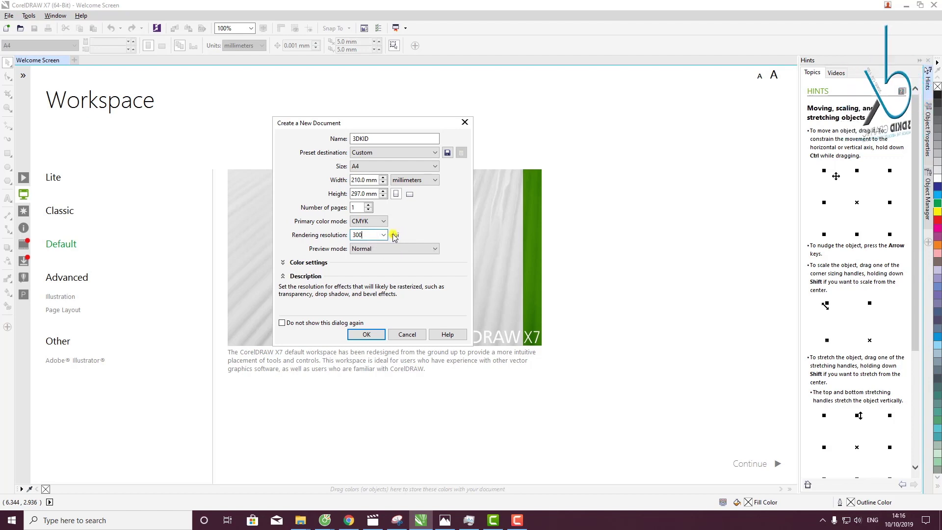
click(420, 180)
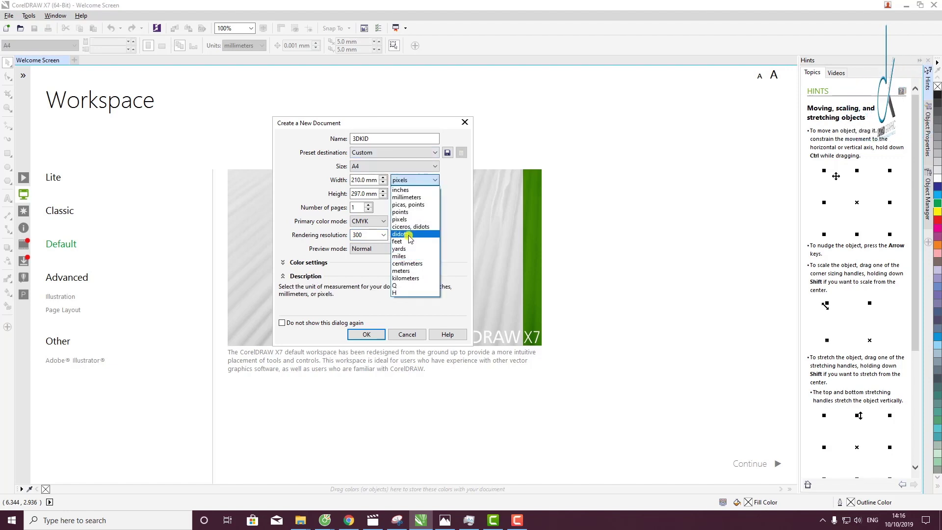
key(Escape)
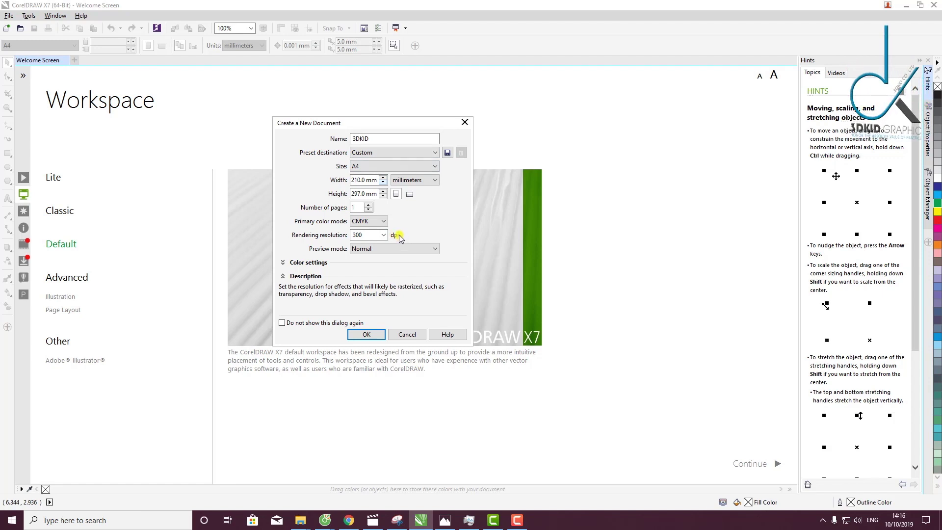
click(417, 180)
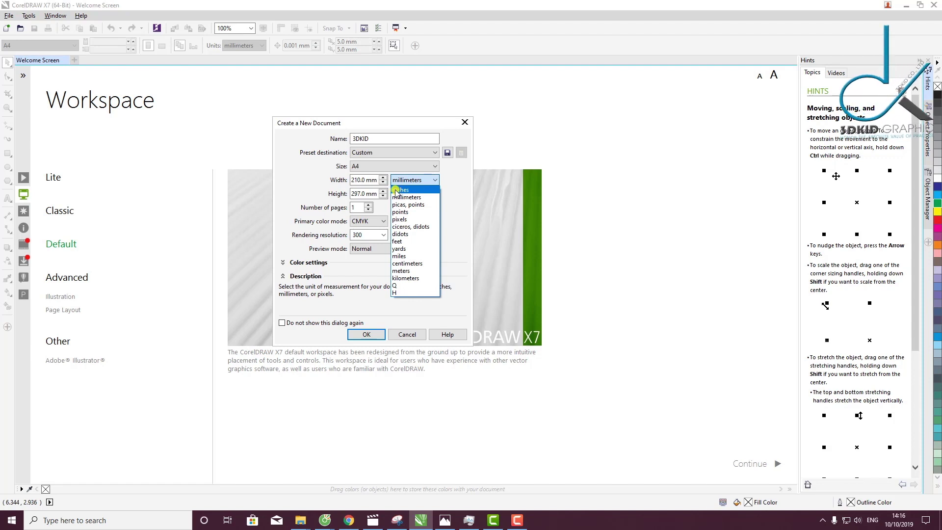
click(332, 220)
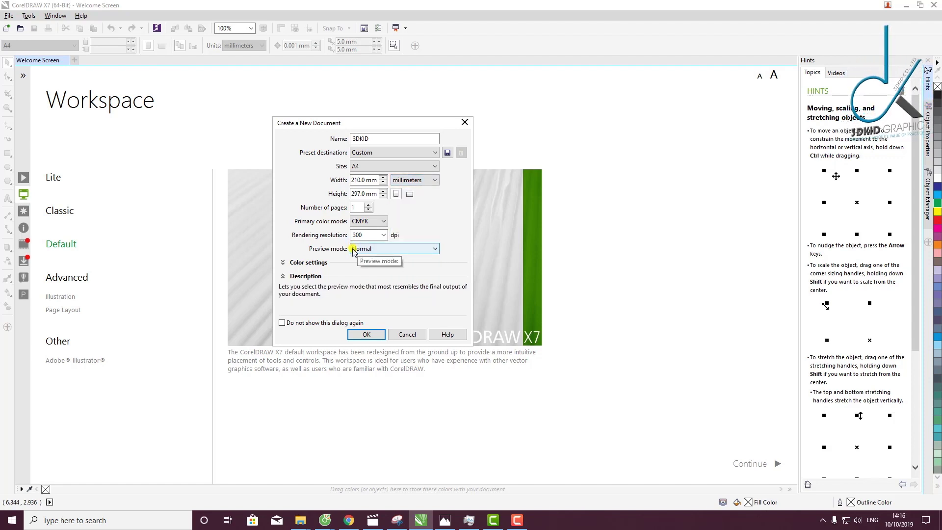
drag(370, 236, 330, 241)
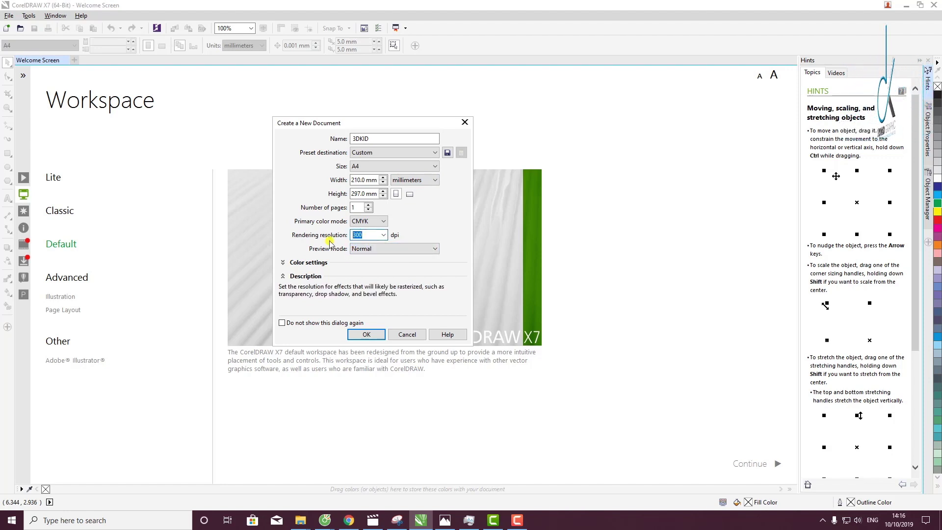
drag(367, 236, 347, 240)
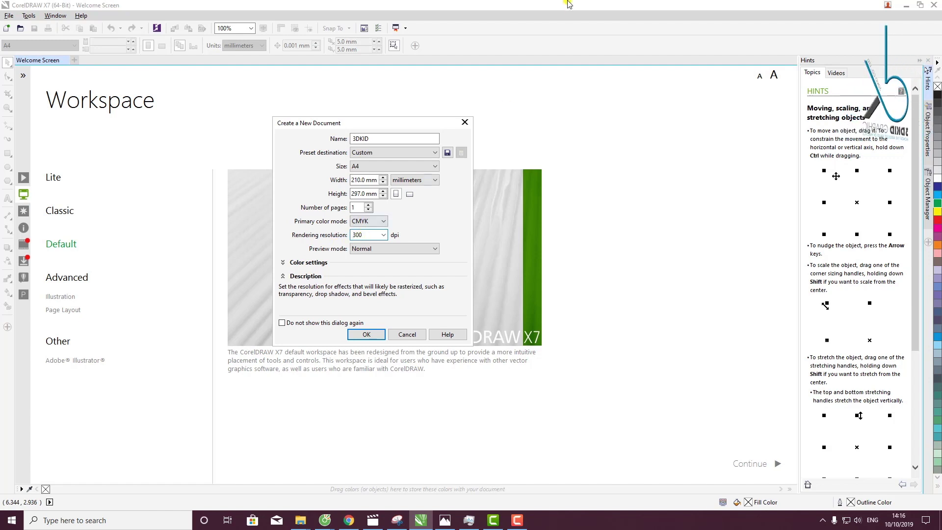
click(423, 182)
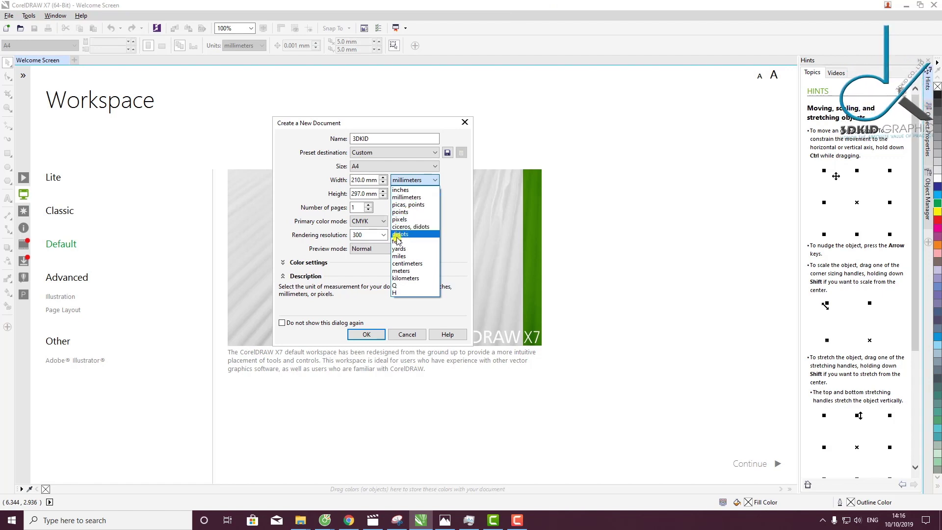
click(329, 242)
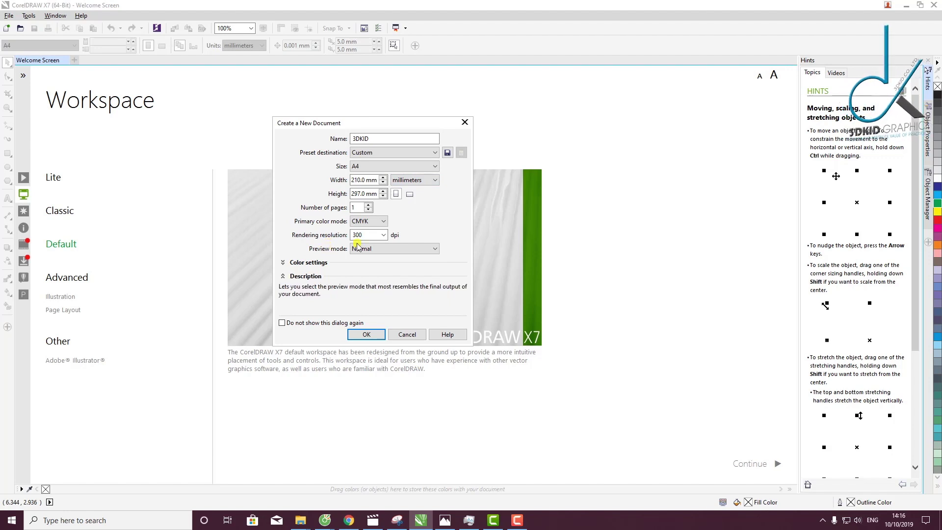
click(371, 236)
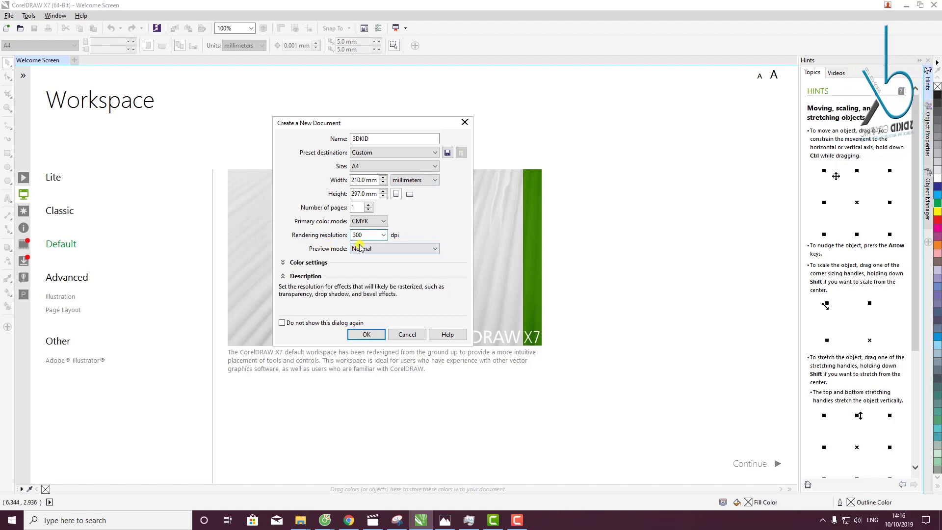
Set the preview mode to Normal and create the document
click(367, 251)
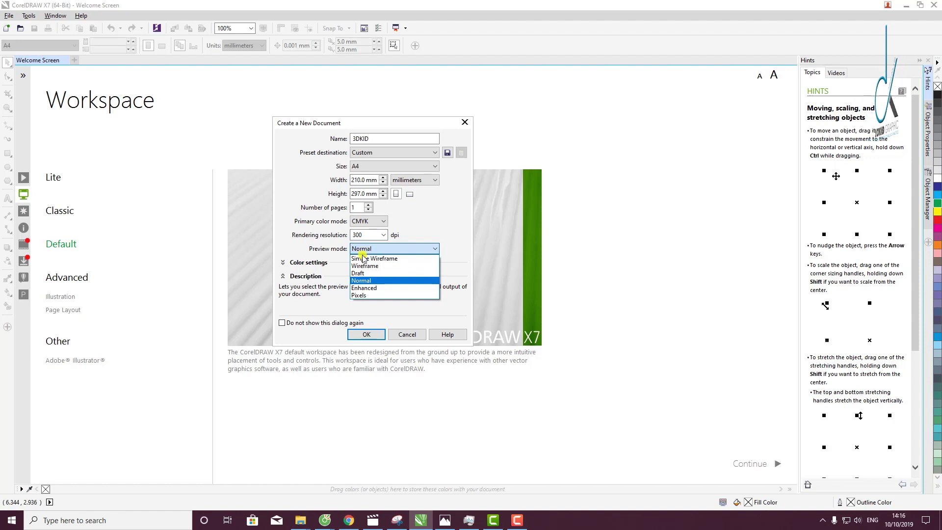
click(361, 281)
click(362, 334)
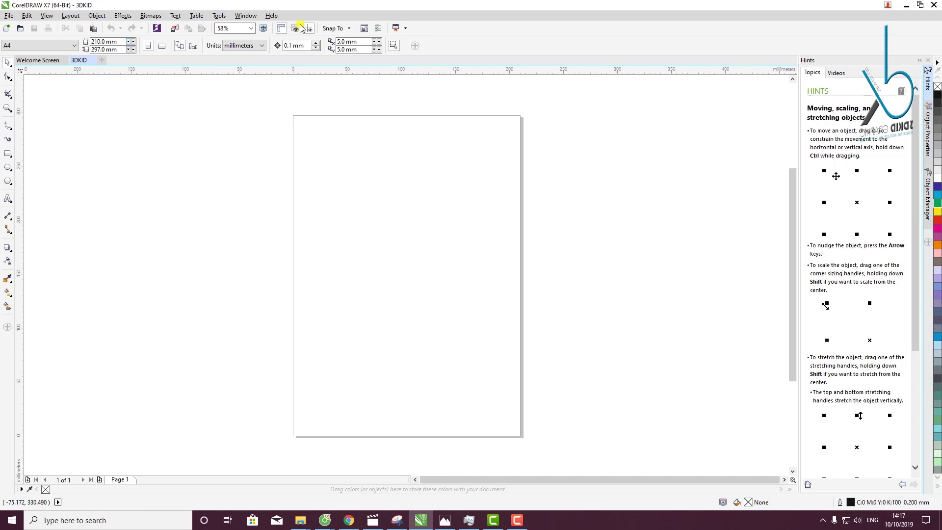
Hide the menu bar and show it again
right_click(464, 39)
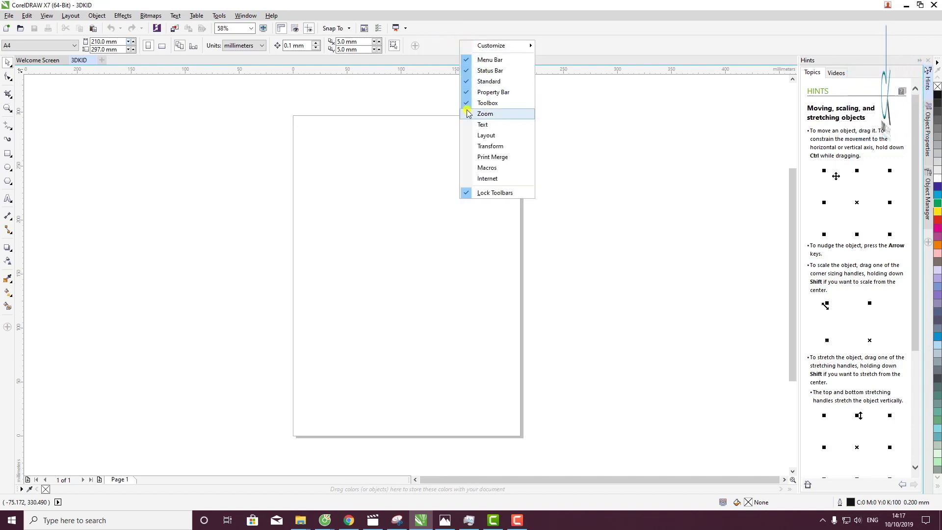
click(470, 61)
right_click(534, 32)
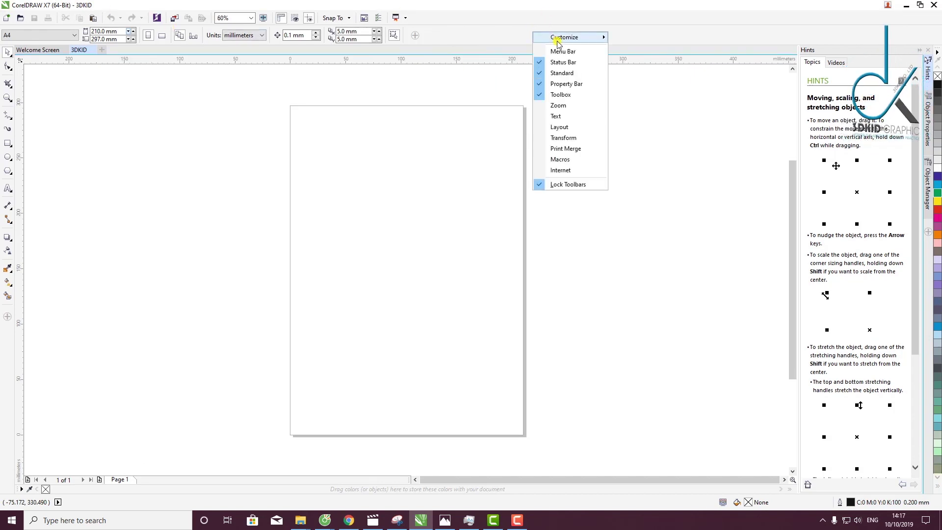
click(543, 52)
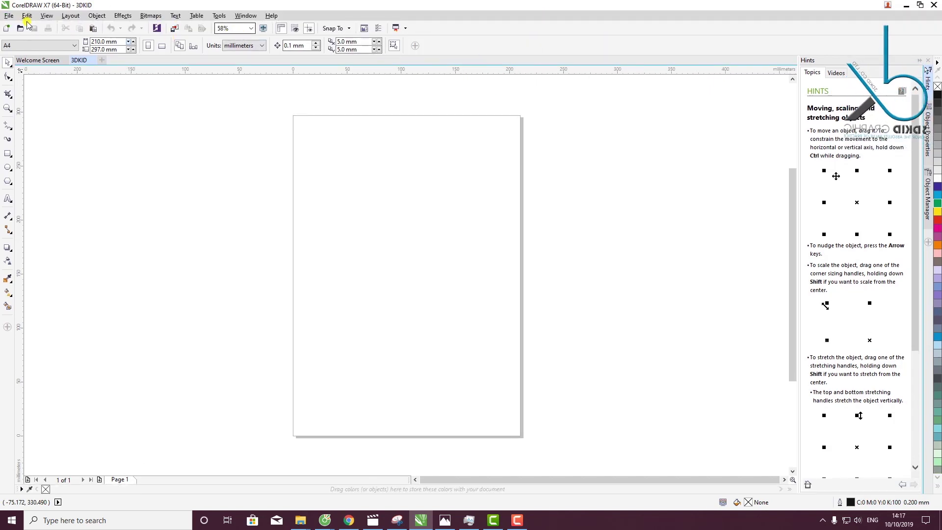
Hide the status bar and bring it back
right_click(470, 35)
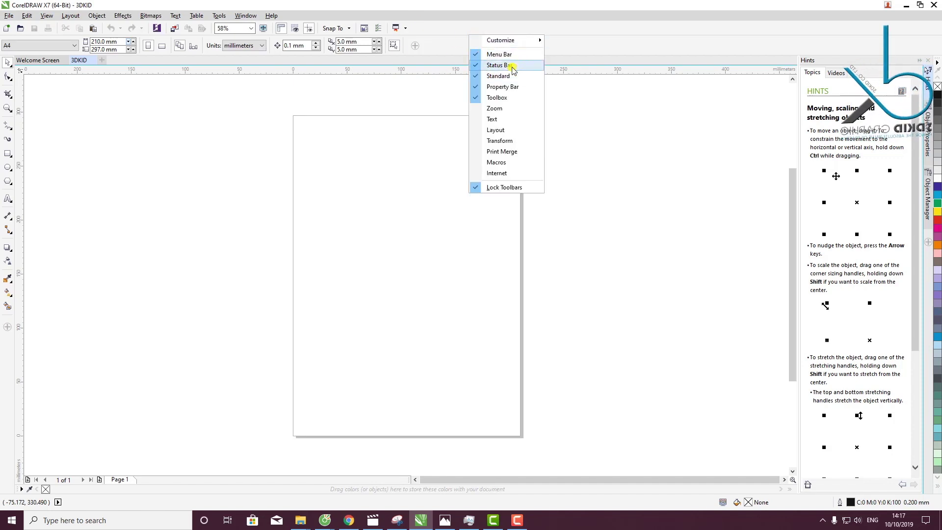
click(478, 65)
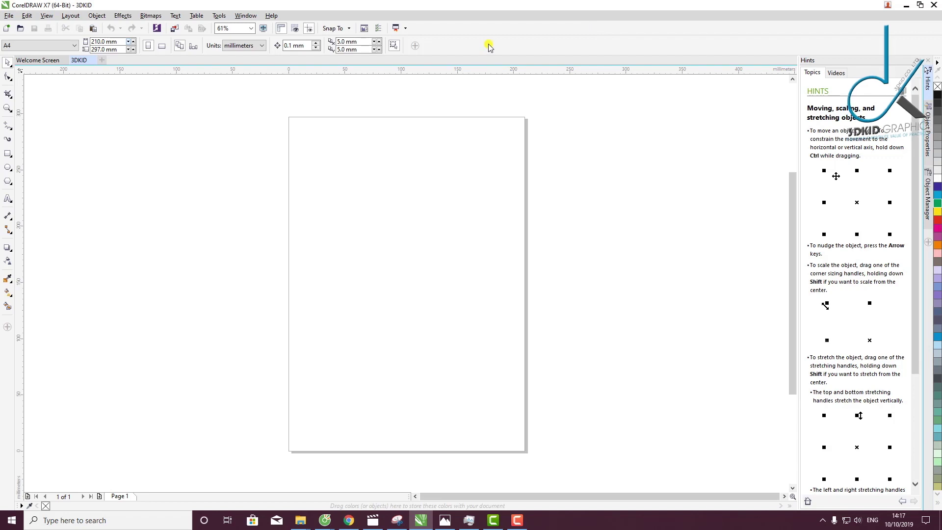
right_click(490, 47)
click(508, 76)
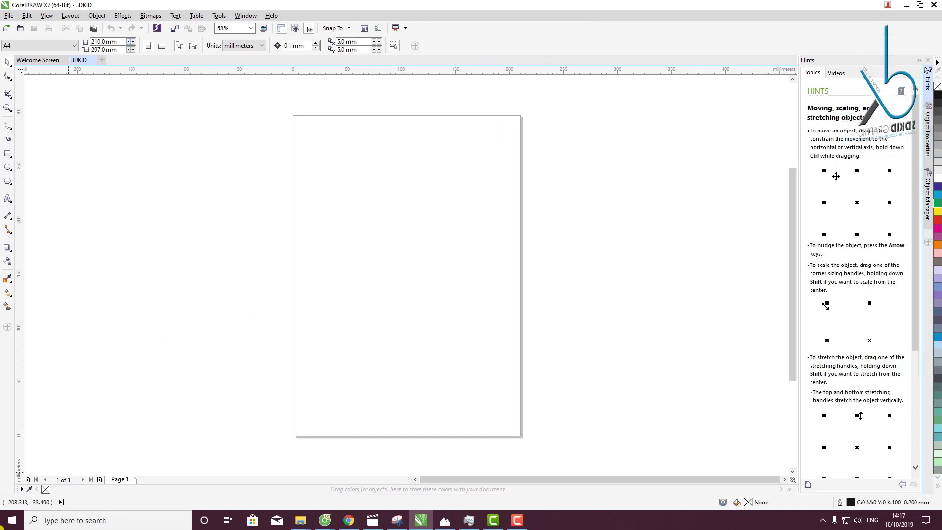
Turn the Standard toolbar off and back on
right_click(482, 28)
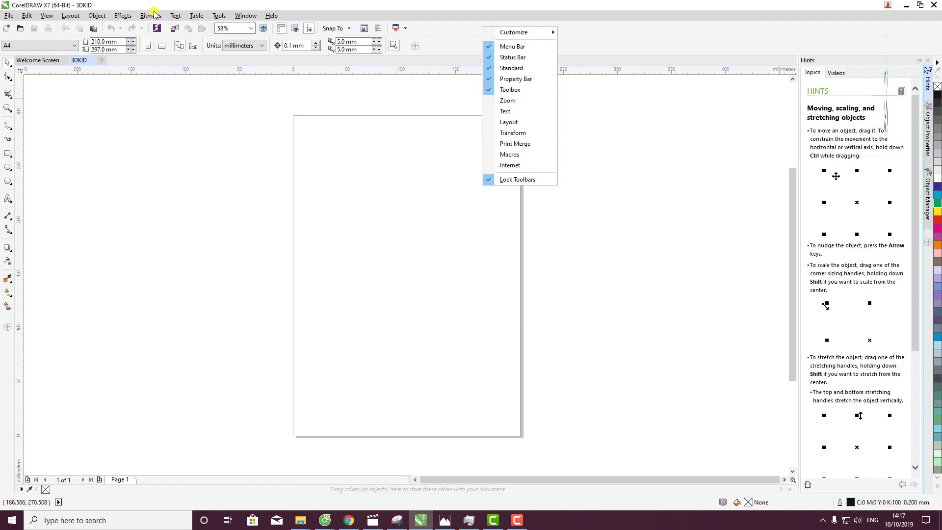
click(508, 69)
right_click(484, 28)
click(511, 68)
Hide the property bar and restore it above the drawing area
right_click(466, 36)
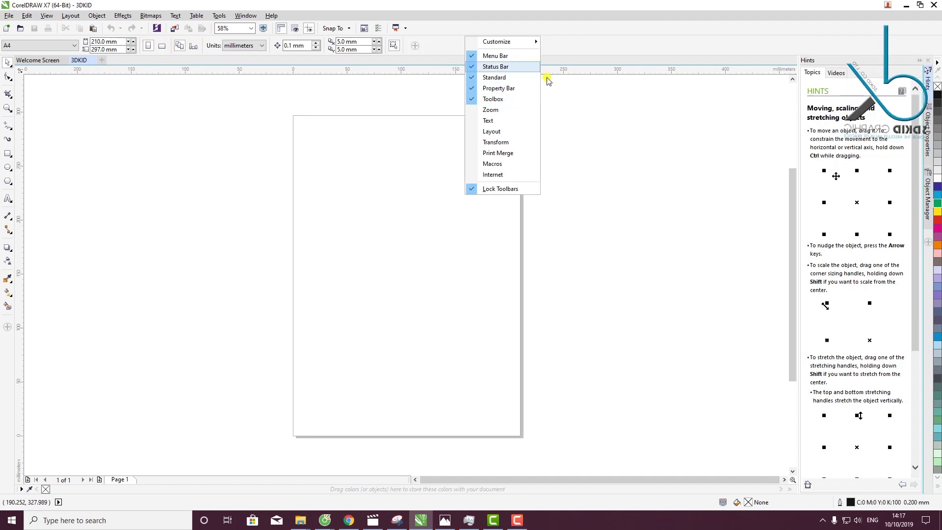
click(511, 88)
right_click(522, 47)
right_click(522, 36)
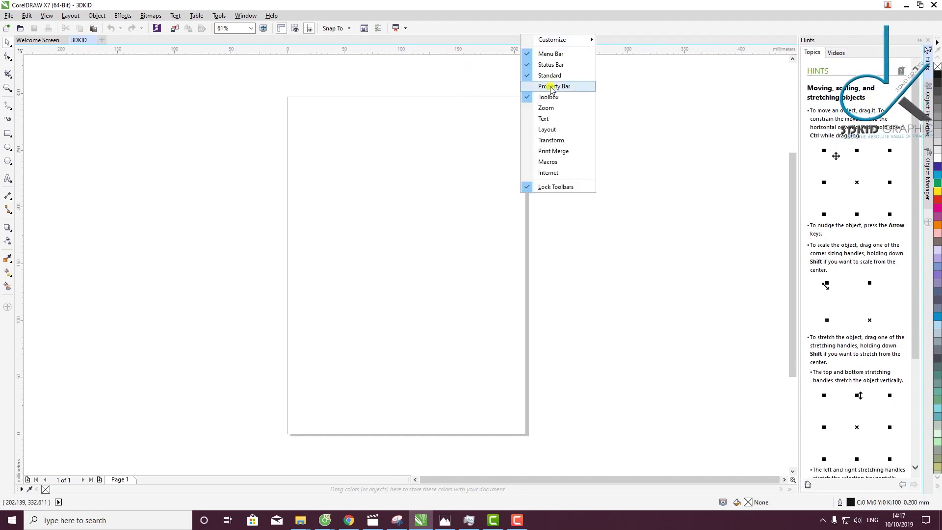
click(551, 87)
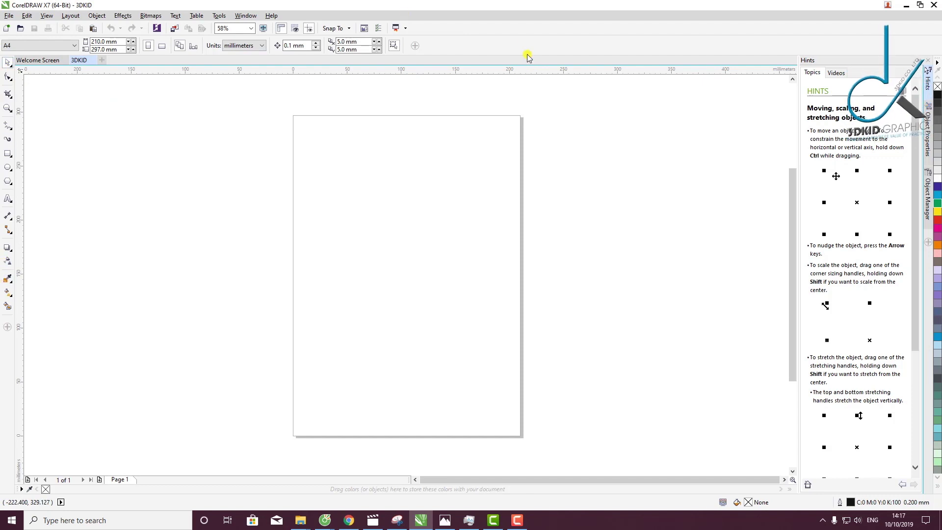
Hide the toolbox and display it again, leaving the other toolbars as they are
right_click(523, 38)
click(554, 99)
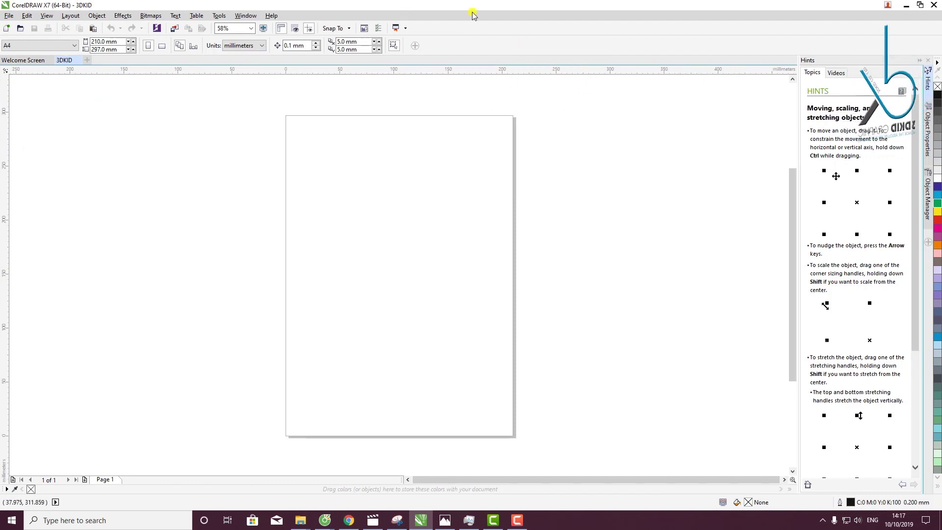
right_click(513, 23)
click(537, 83)
right_click(501, 37)
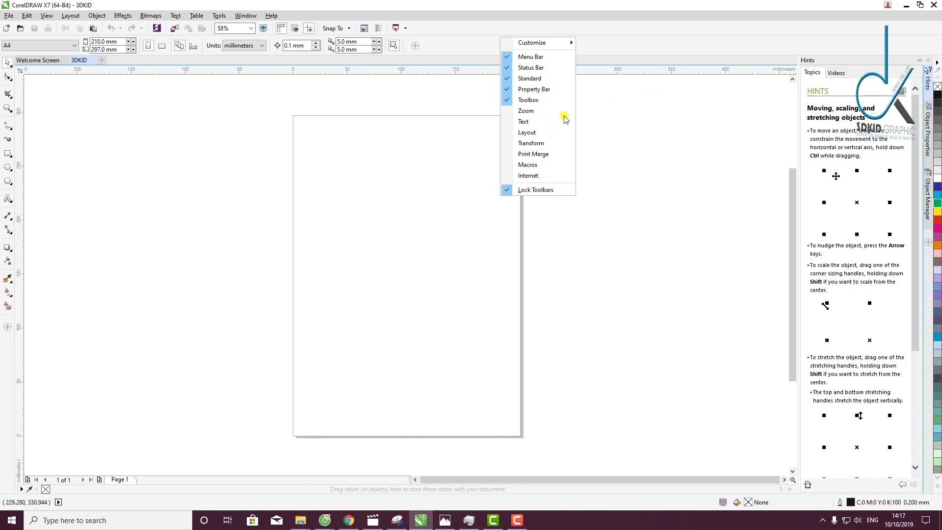
key(Escape)
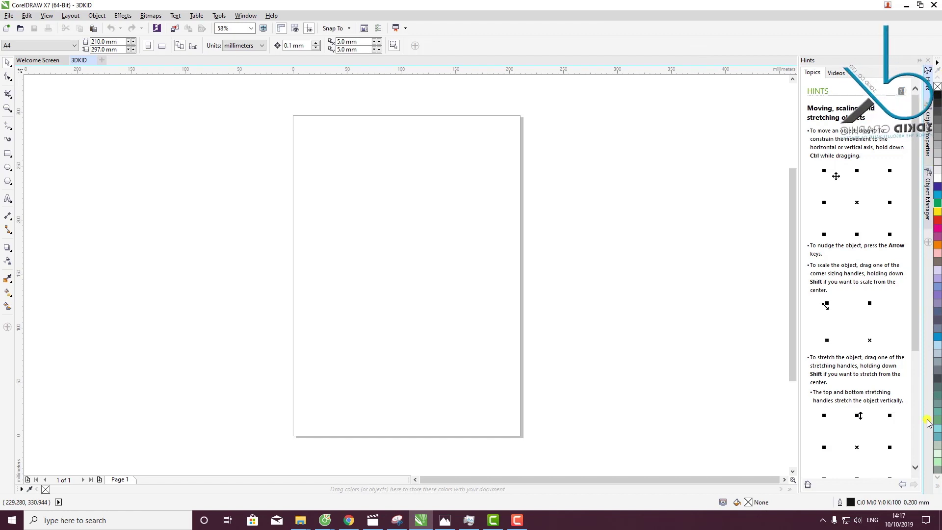
Display the CMYK color palette alongside the default palette
click(240, 16)
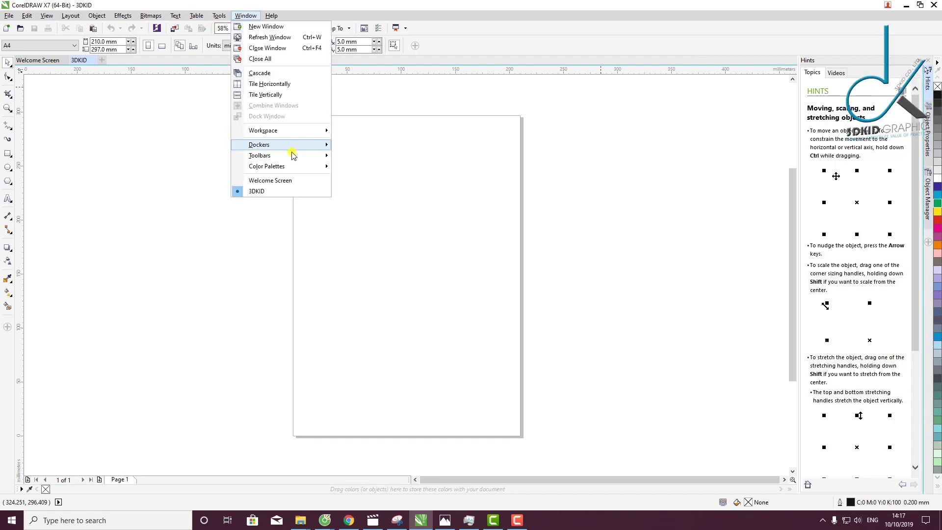
mouse_move(295, 167)
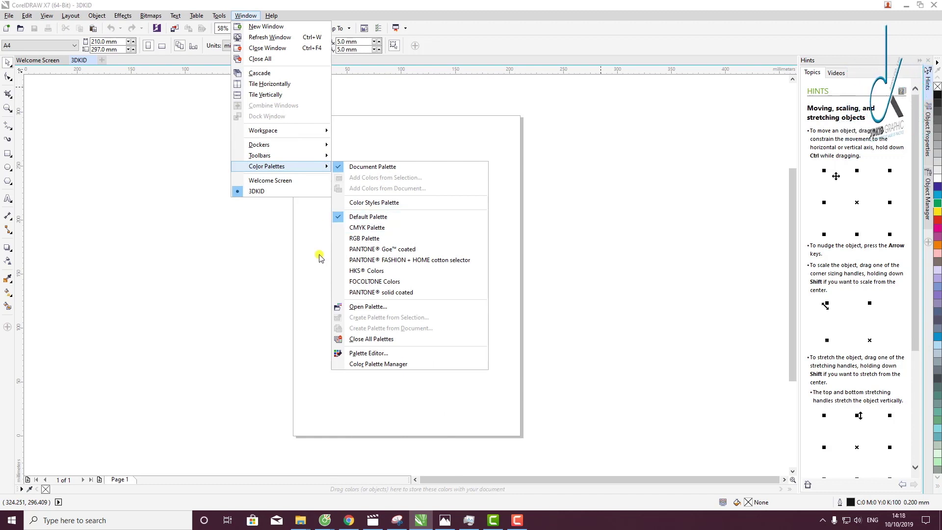
click(369, 229)
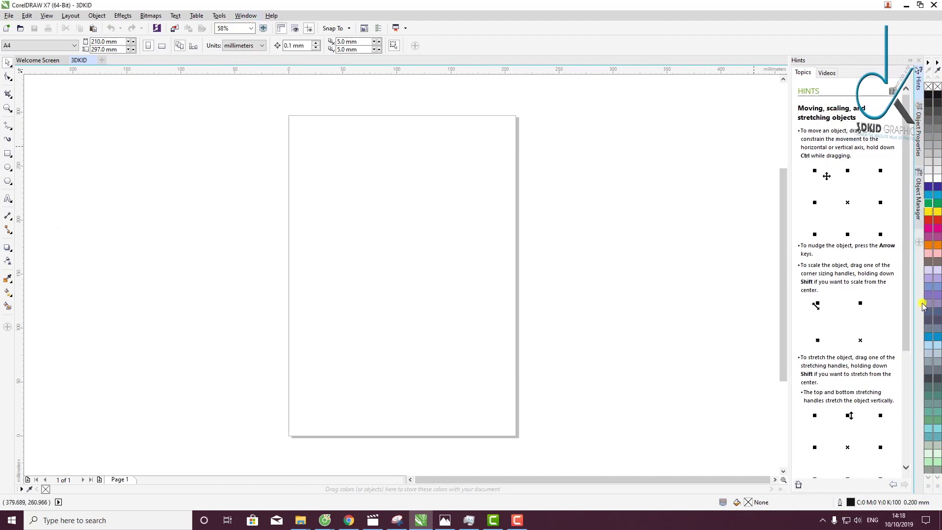
Try to open the image 5a57b986f263e from the Hinh folder, and open the drawing Buoi 1.1 from the Giao trinh Corel folder instead
click(10, 15)
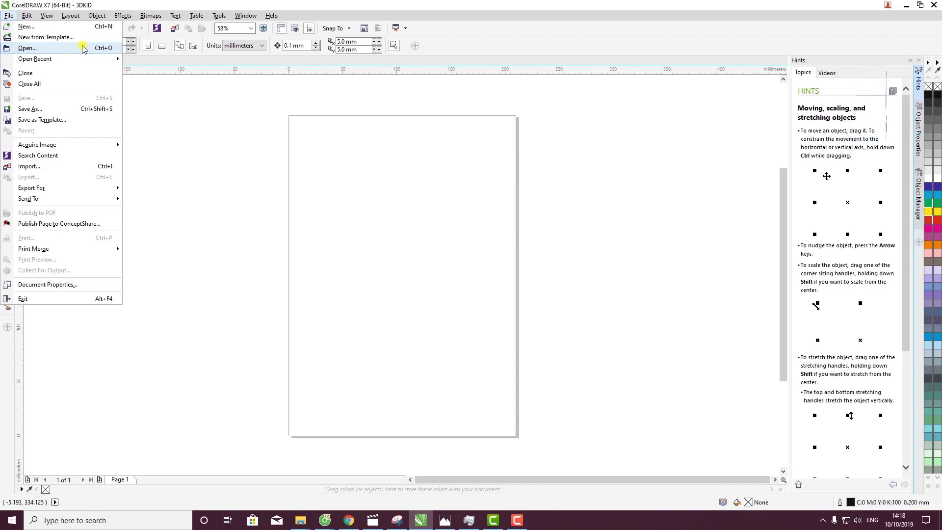
click(22, 49)
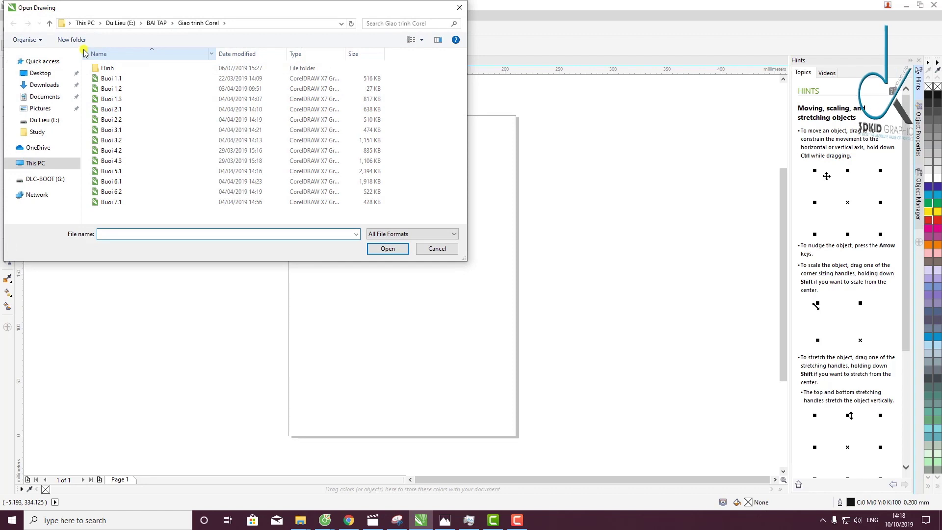
double_click(105, 69)
double_click(105, 68)
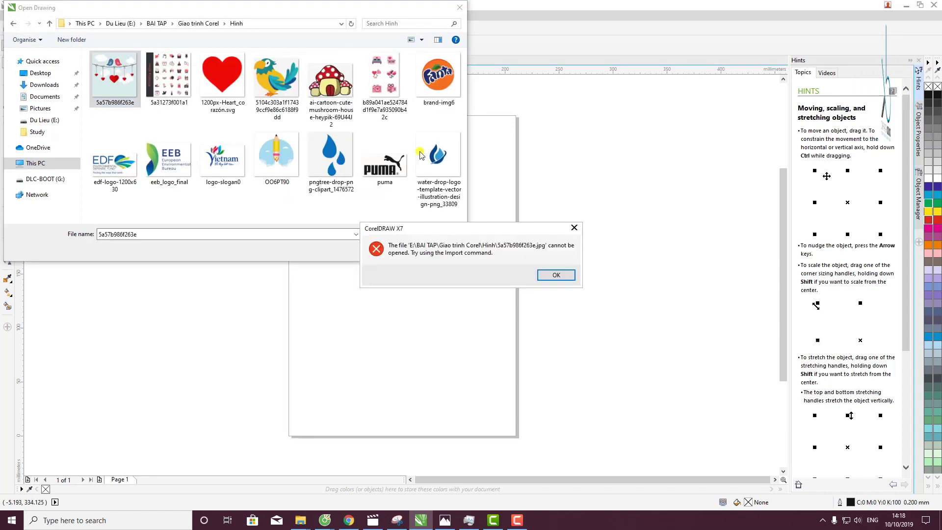
click(555, 275)
click(13, 24)
double_click(127, 79)
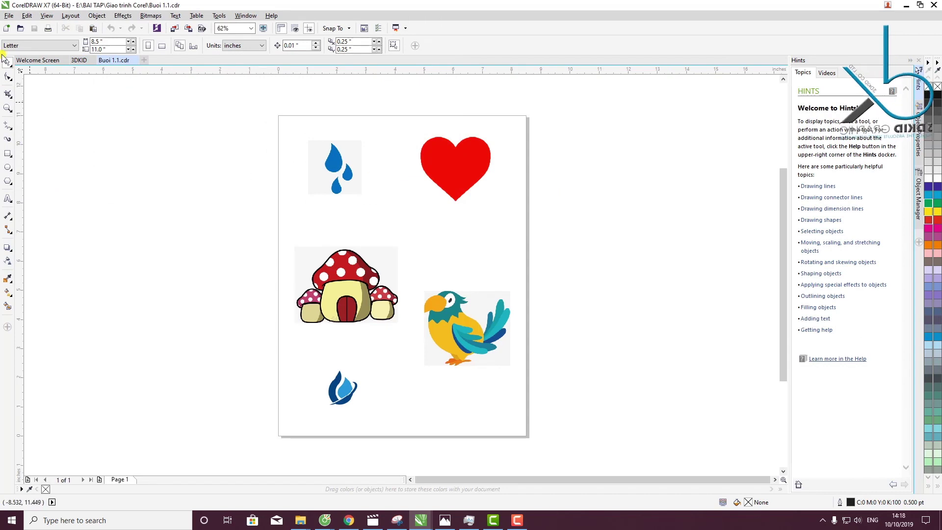
Import the image 5a57b986f263e.jpg beside the page's right edge and enlarge it to about 428%
click(7, 17)
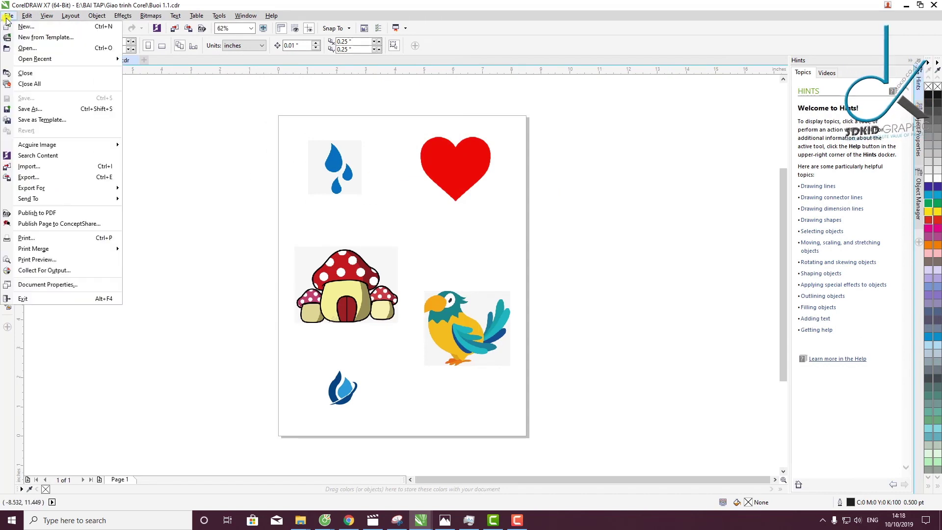
click(44, 167)
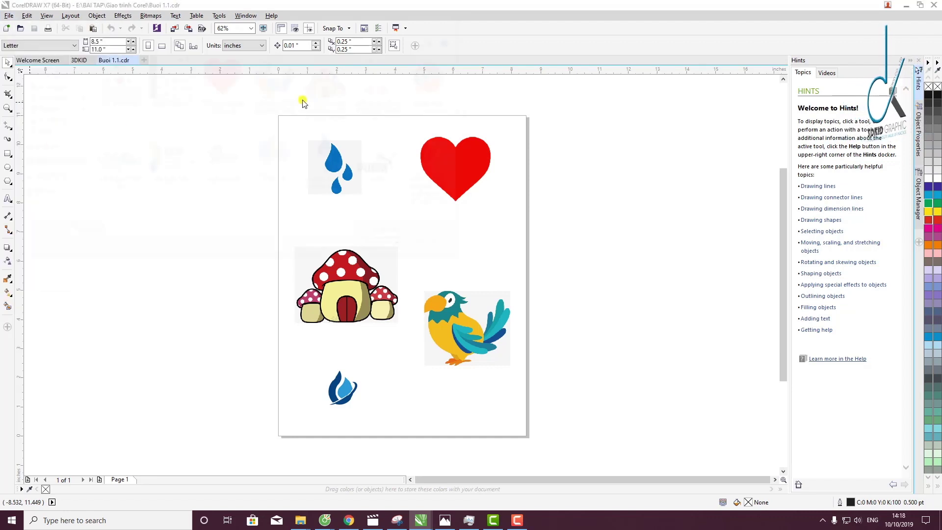
click(115, 80)
double_click(115, 80)
click(517, 110)
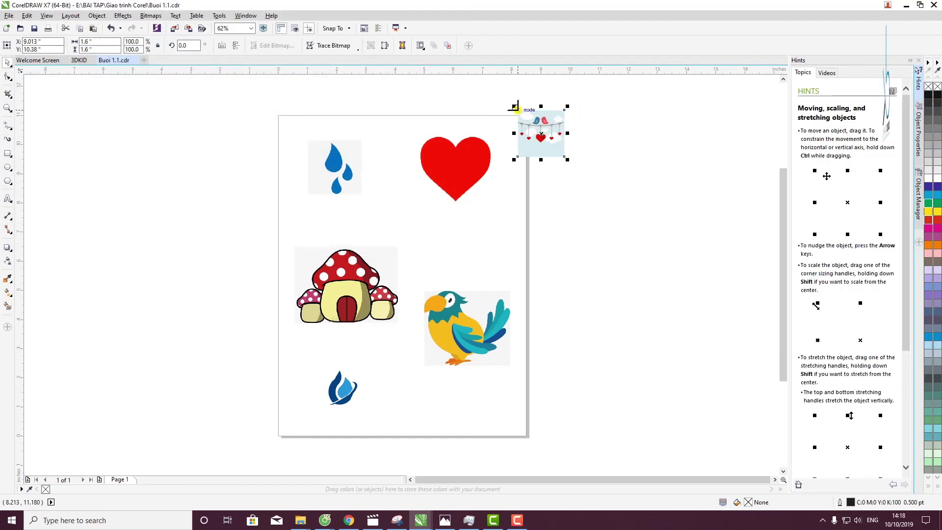
drag(567, 158, 731, 320)
Switch the drawing's view mode to Normal
click(9, 15)
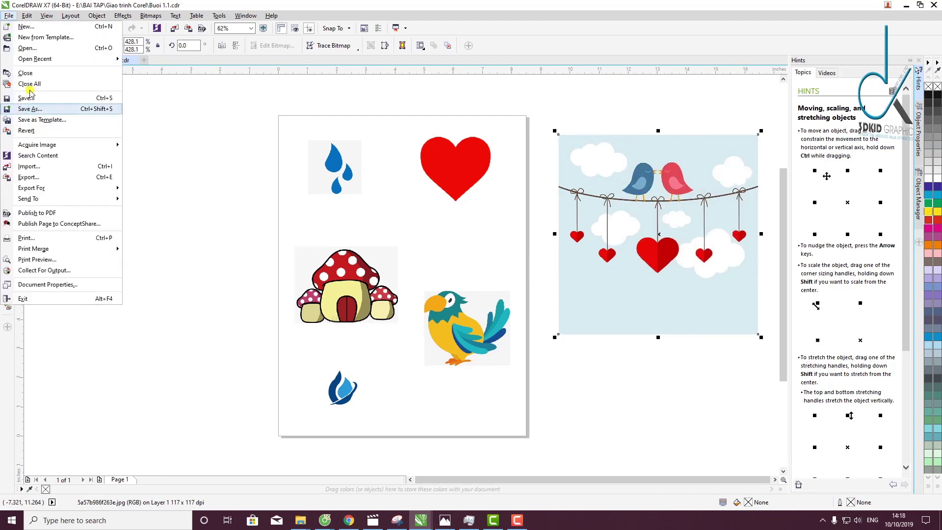
click(27, 16)
click(9, 16)
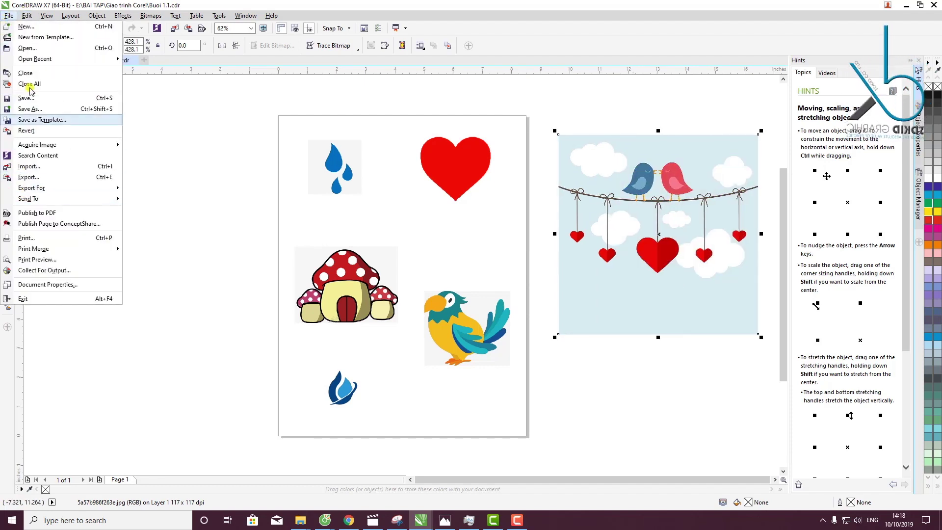
mouse_move(27, 16)
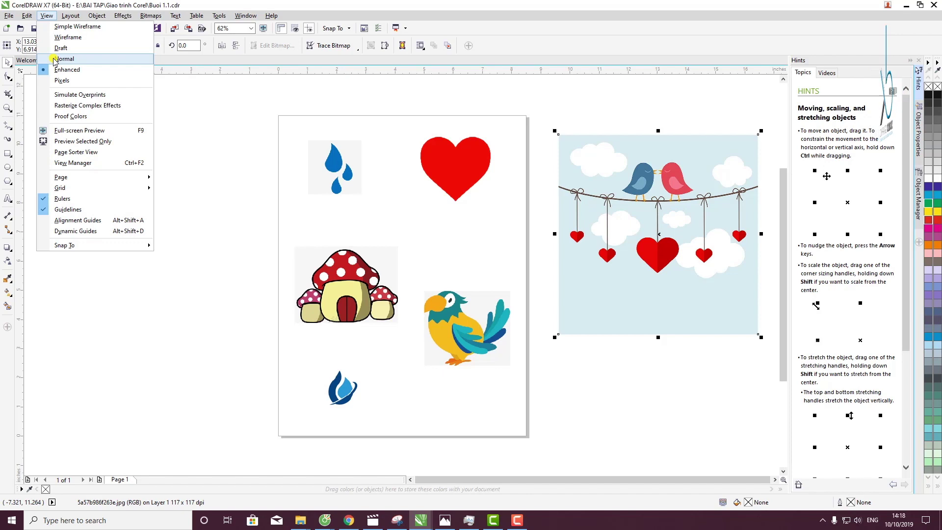
click(55, 60)
Add a horizontal guideline at about 10.93 inches, move it up to about 11.5 inches, and delete it
click(46, 15)
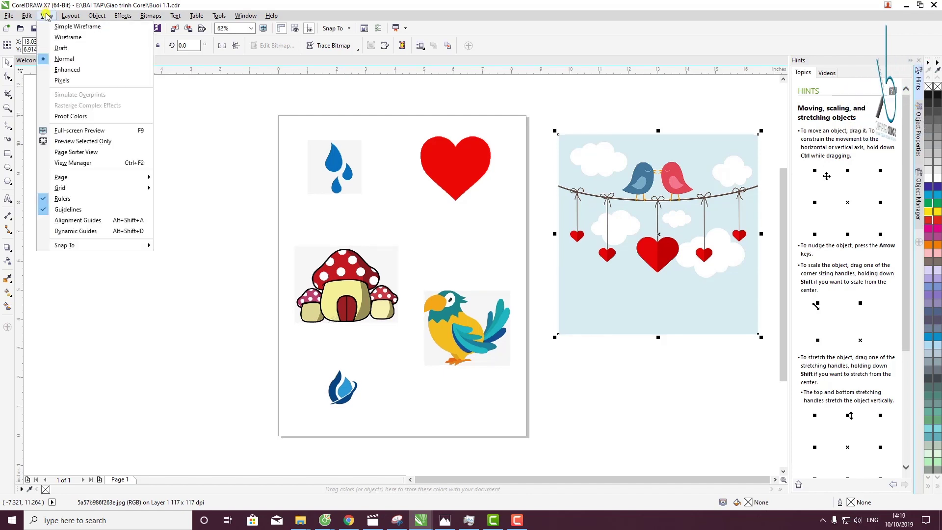
mouse_move(121, 178)
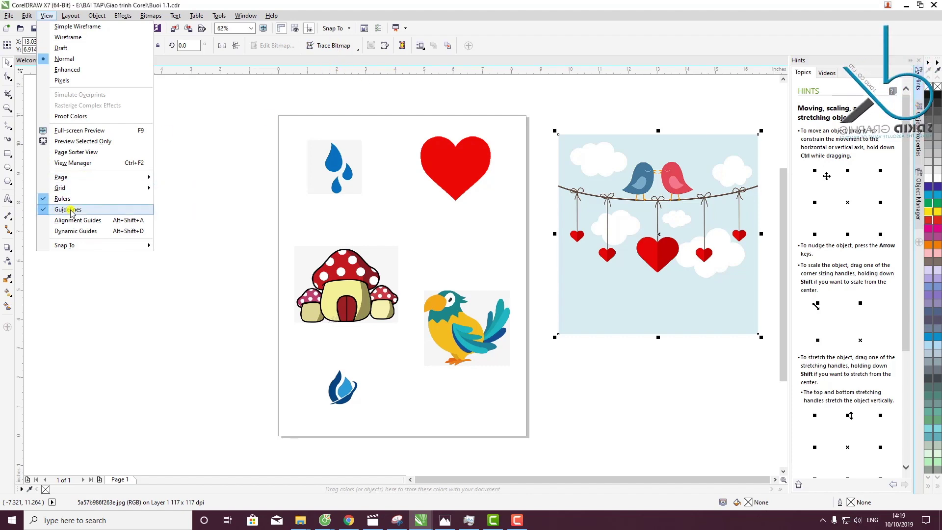
click(332, 74)
drag(333, 74, 333, 118)
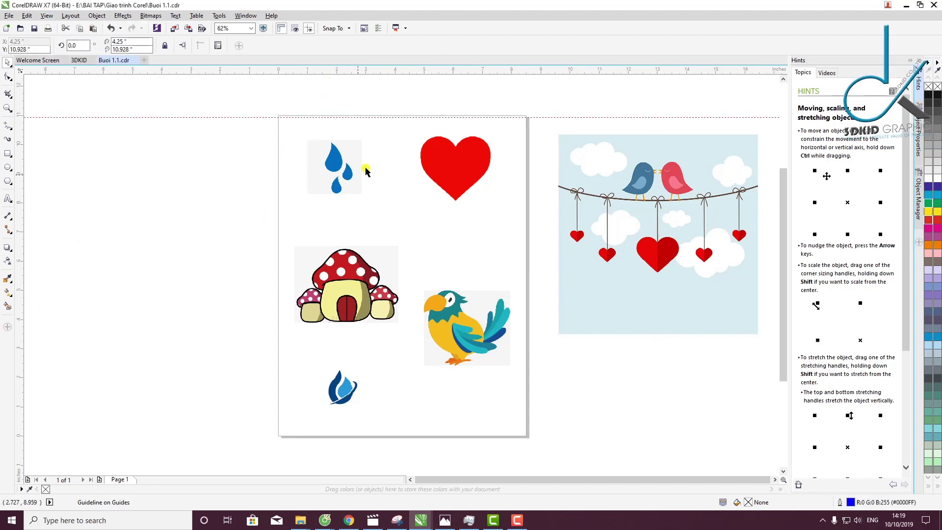
mouse_move(335, 119)
mouse_down()
mouse_move(333, 130)
mouse_move(337, 116)
mouse_up()
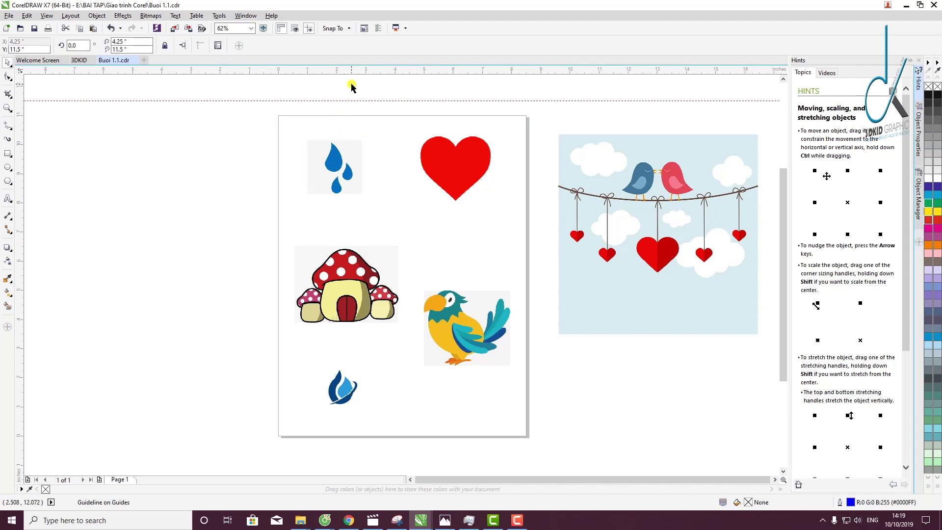
key(Delete)
click(26, 16)
mouse_move(46, 15)
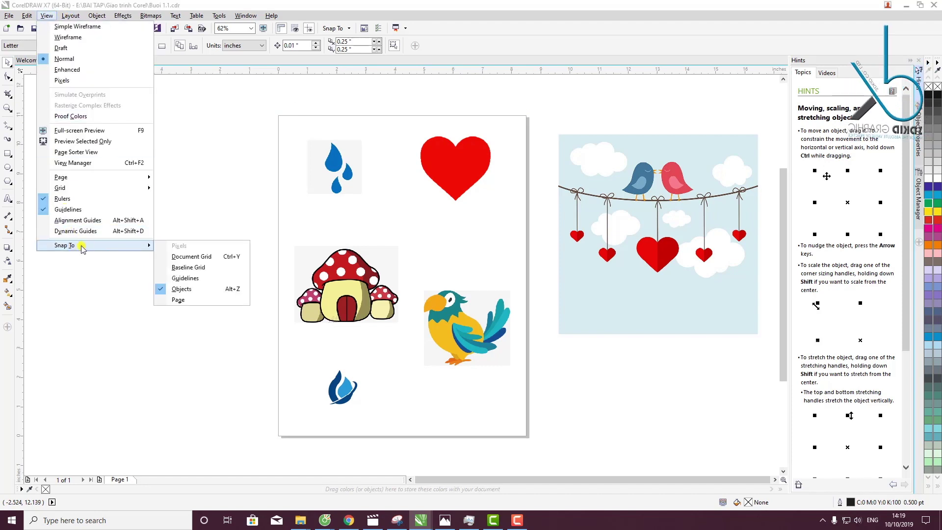
click(72, 11)
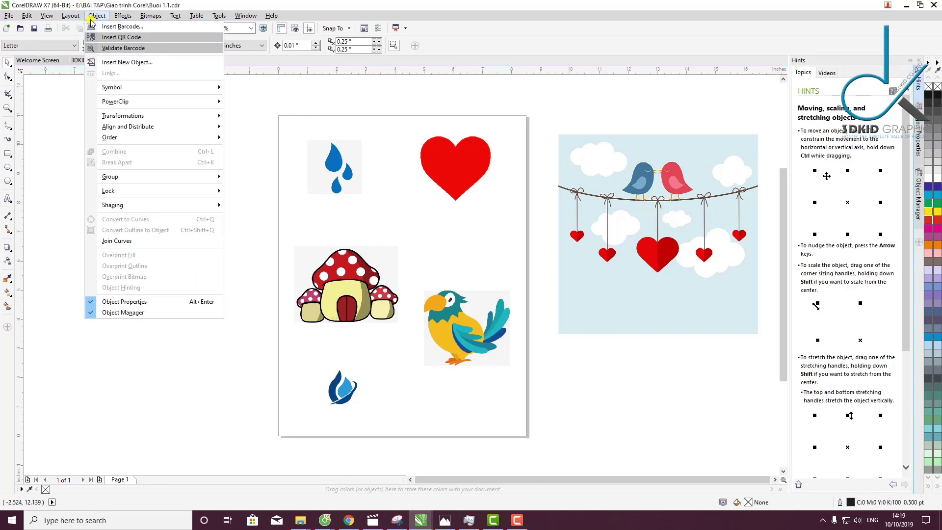
click(71, 15)
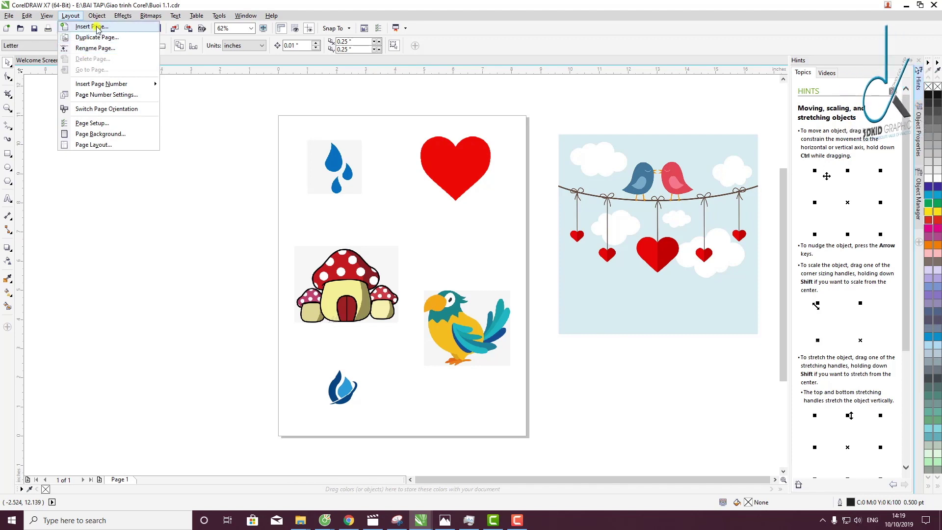
mouse_move(98, 19)
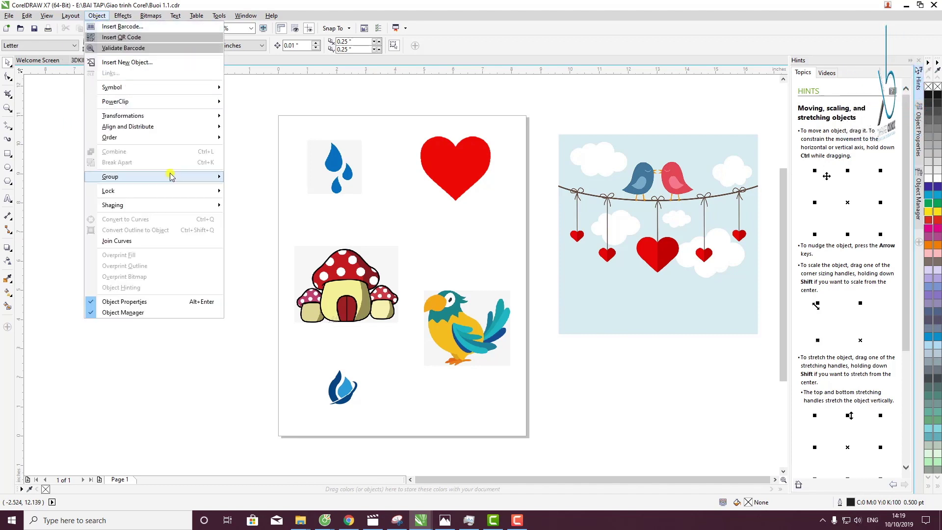
mouse_move(150, 127)
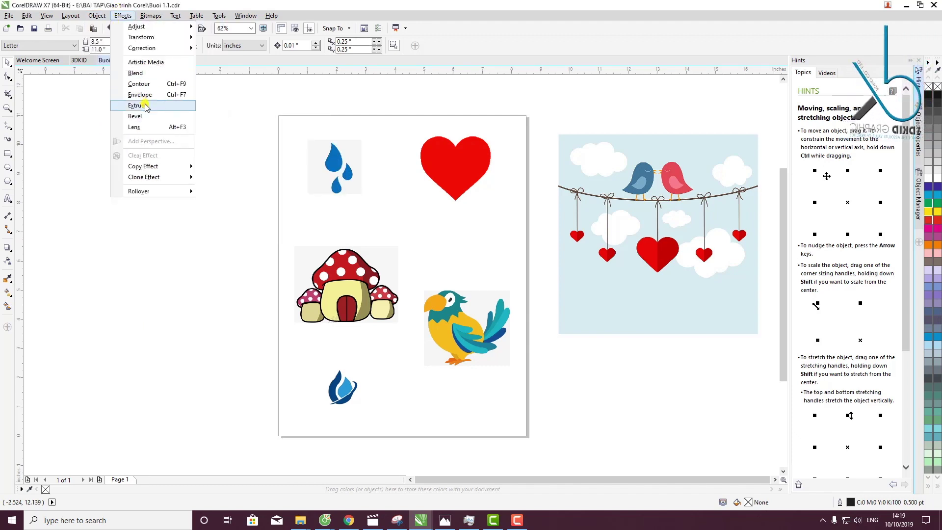
click(151, 16)
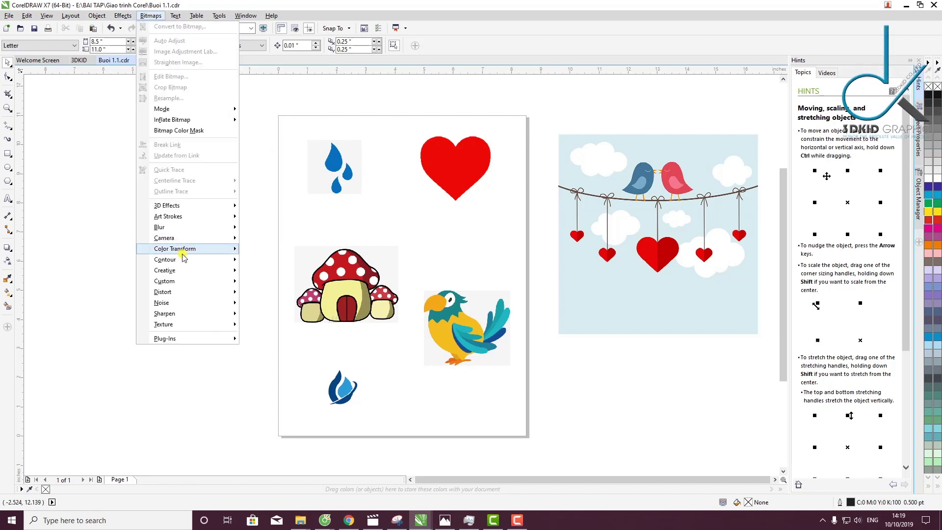
mouse_move(184, 250)
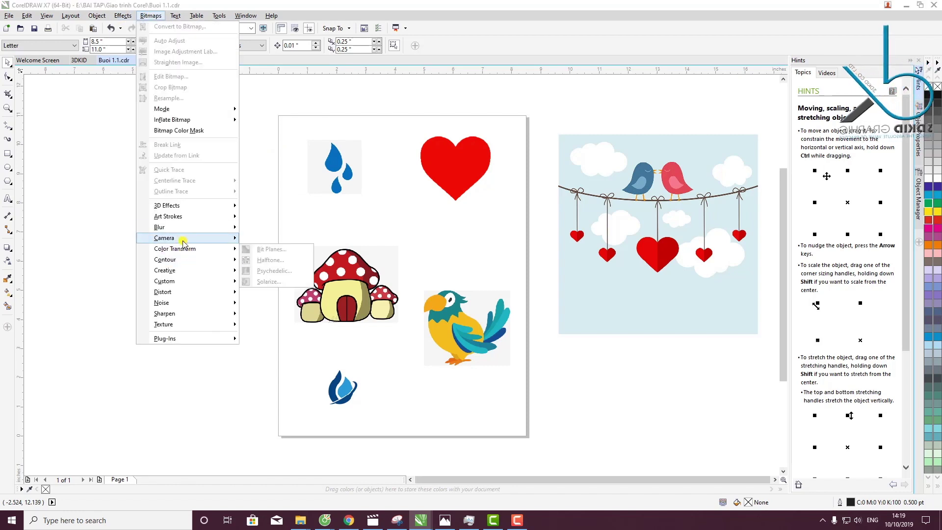
mouse_move(191, 233)
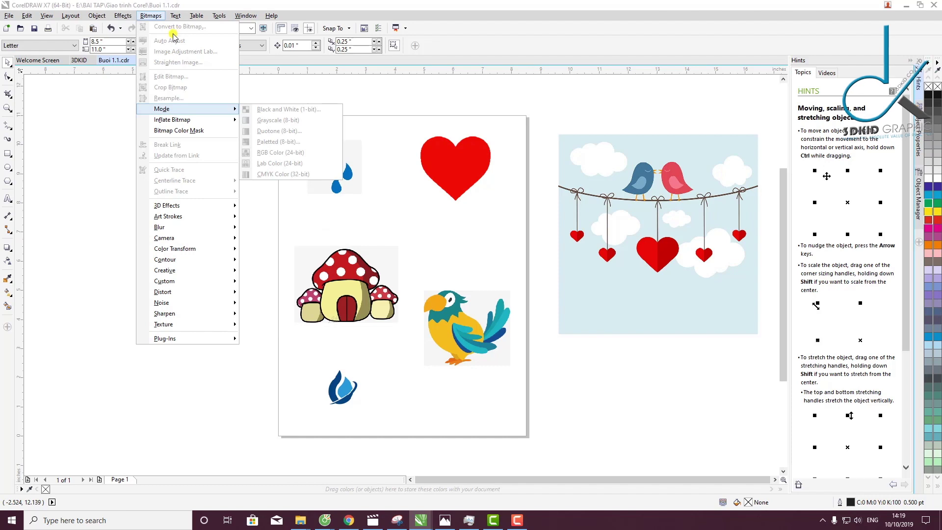
mouse_move(178, 10)
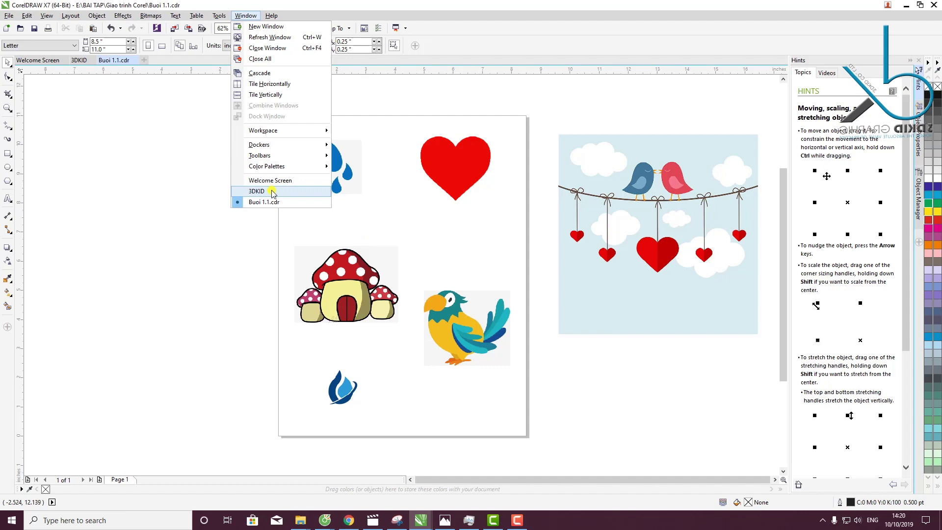
click(270, 16)
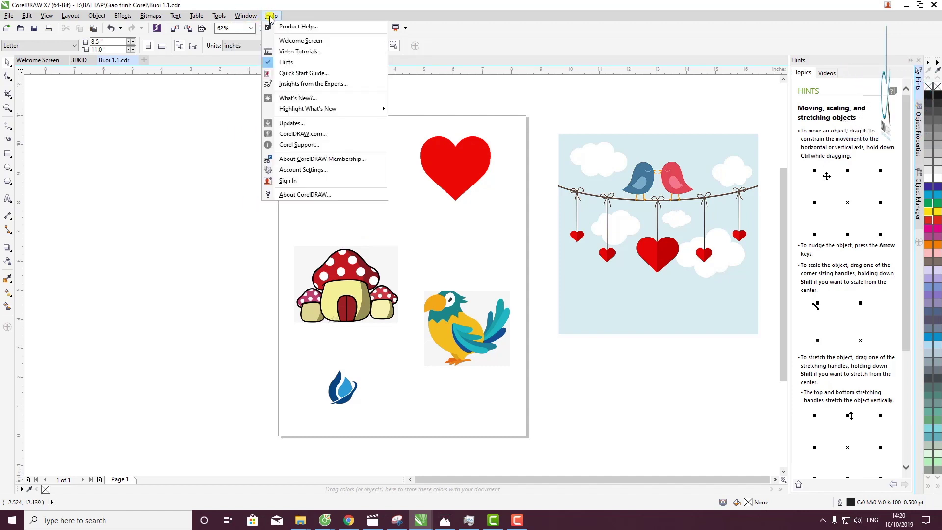
click(411, 244)
Move the imported birds picture onto the page and back out beside the page's right edge
drag(611, 193, 638, 189)
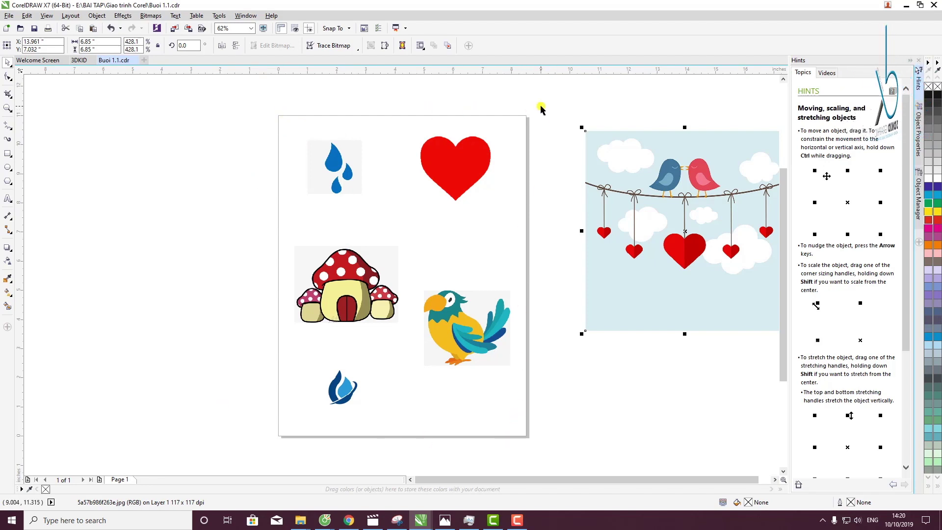
drag(638, 215, 616, 196)
drag(692, 169, 425, 195)
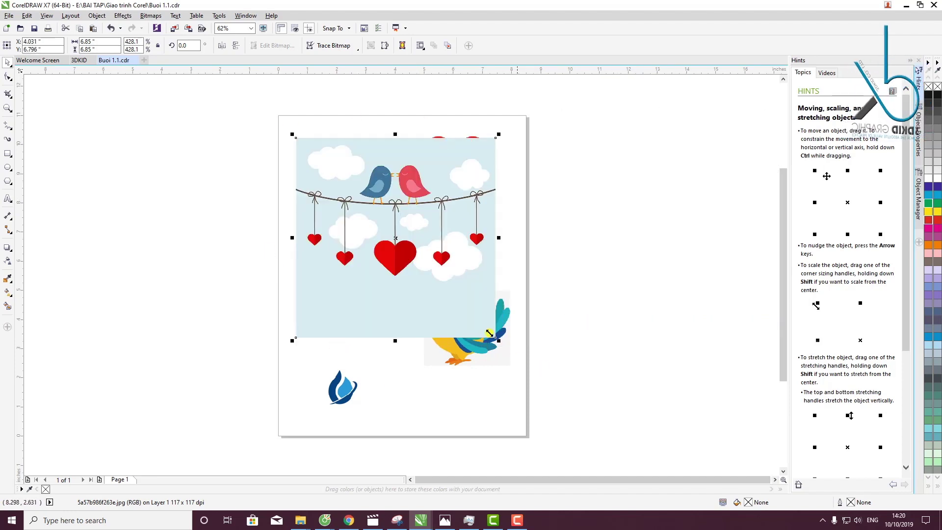
drag(364, 222, 669, 197)
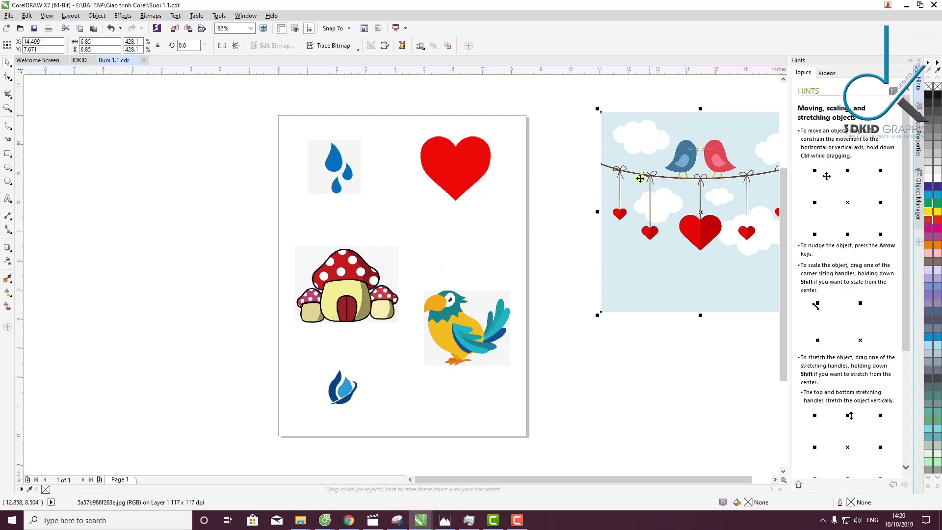
Shrink the birds picture to about 3.9 inches square (243.4%) and place it to the right of the page
scroll(638, 179, down, 2)
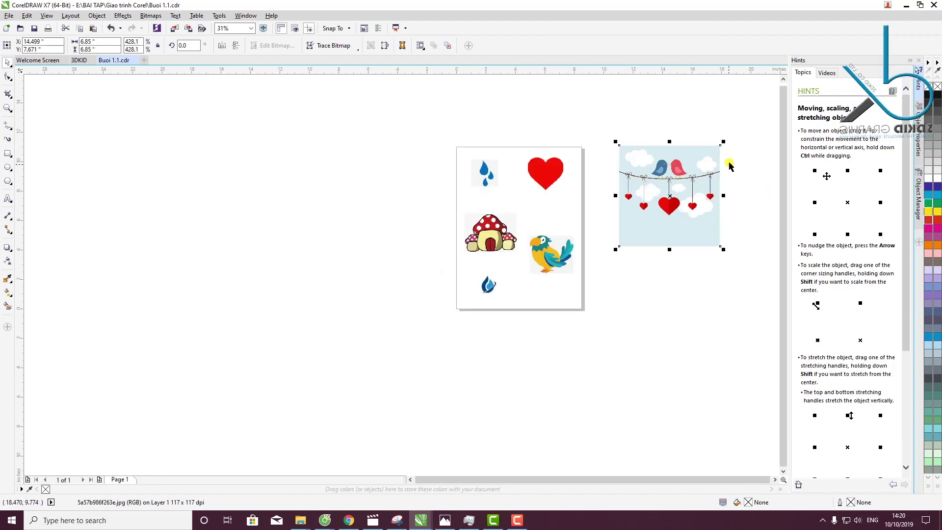
drag(723, 141, 680, 185)
drag(650, 216, 684, 196)
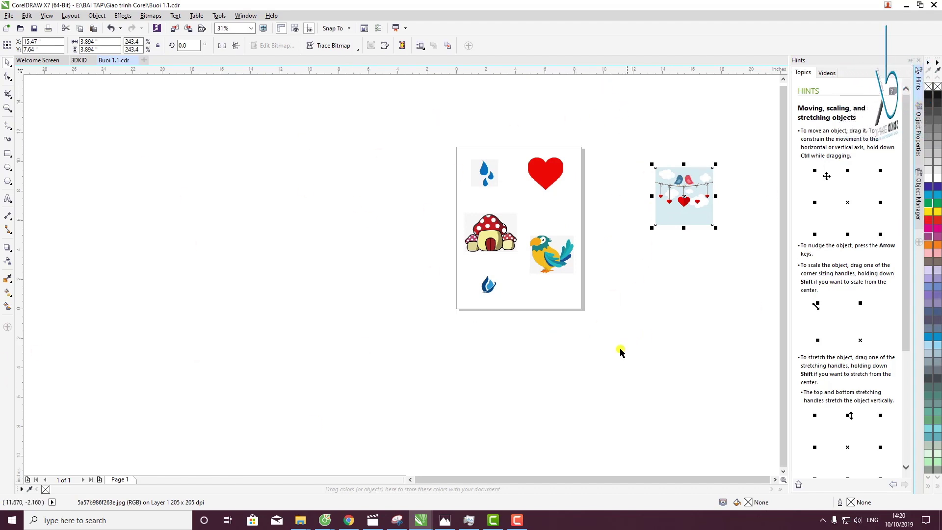
click(518, 520)
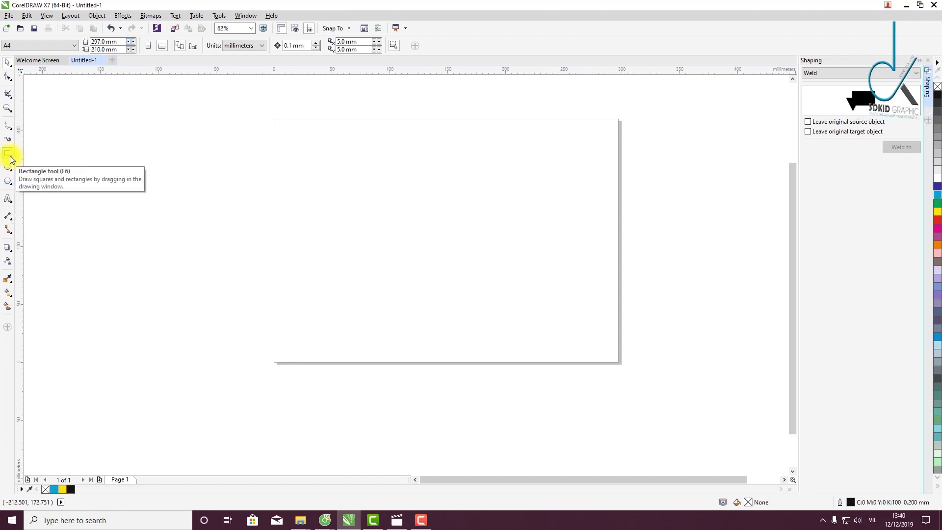
Draw a rectangle about 157 by 63 mm across the page's upper left edge and a square about 75 mm wide below it
click(37, 152)
drag(250, 139, 432, 212)
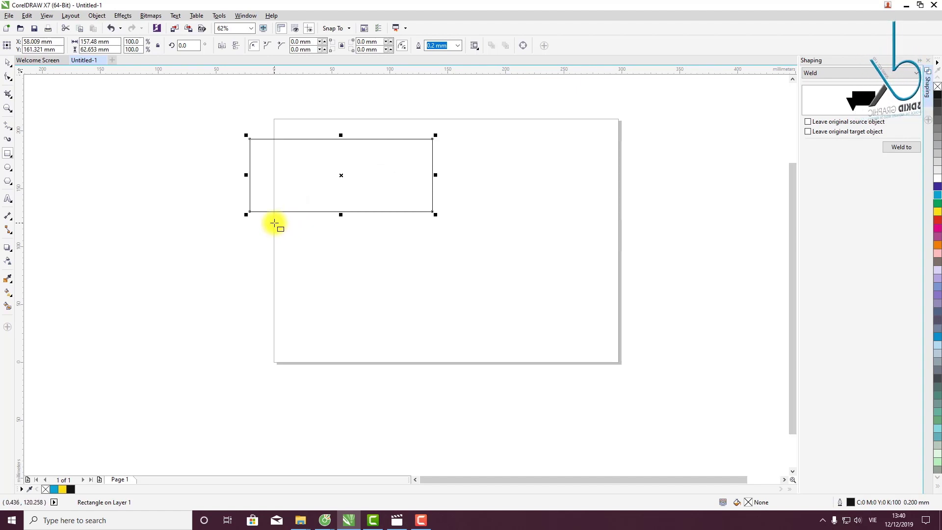
mouse_move(274, 224)
mouse_down()
mouse_move(362, 279)
mouse_move(362, 310)
mouse_up()
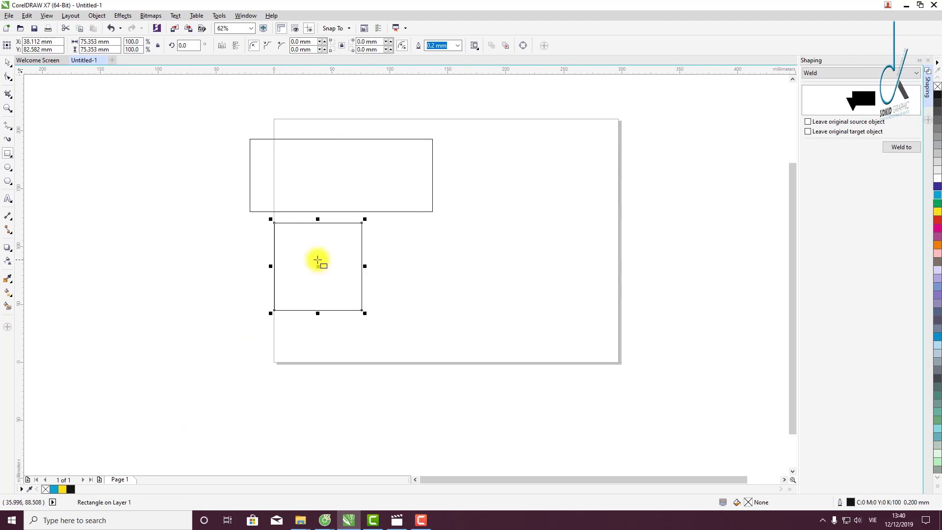
Delete the wide rectangle and move the square up near the page's upper left corner
click(8, 63)
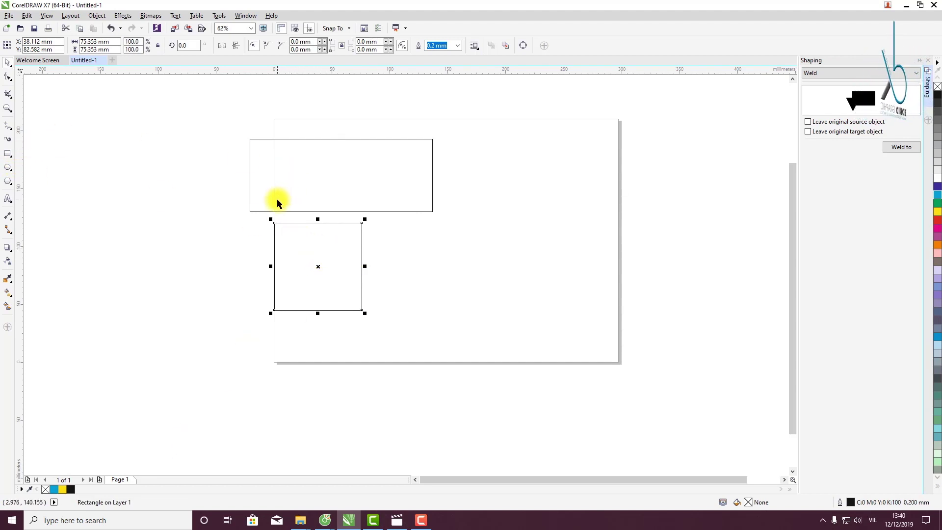
key(F6)
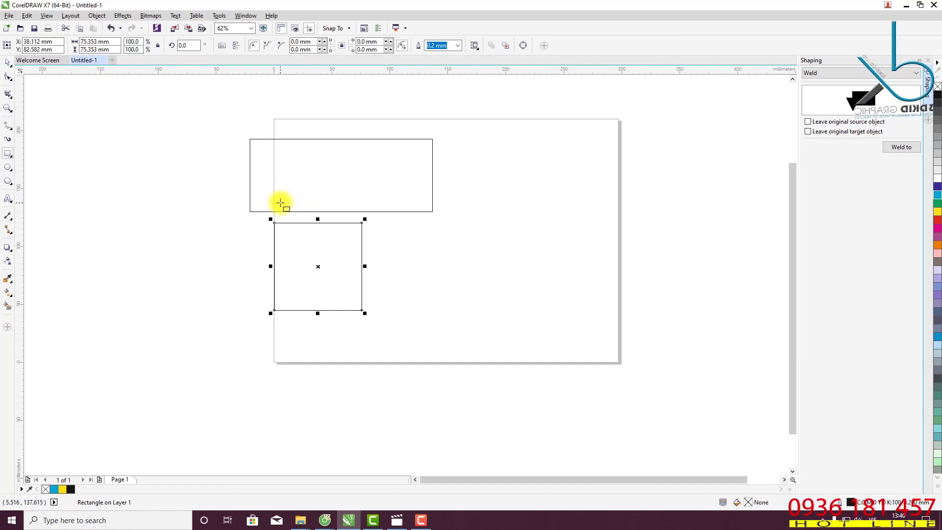
key(space)
click(383, 139)
key(Delete)
drag(330, 224, 370, 153)
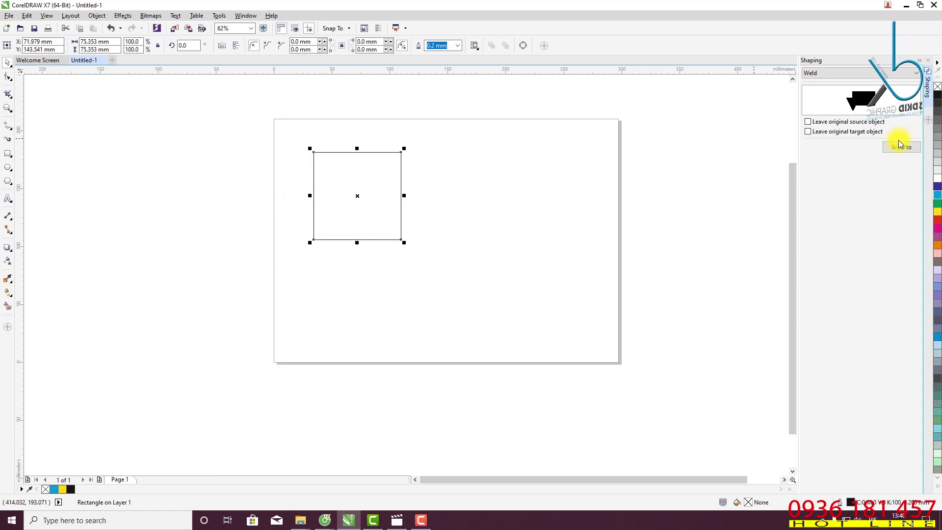
drag(364, 176, 333, 160)
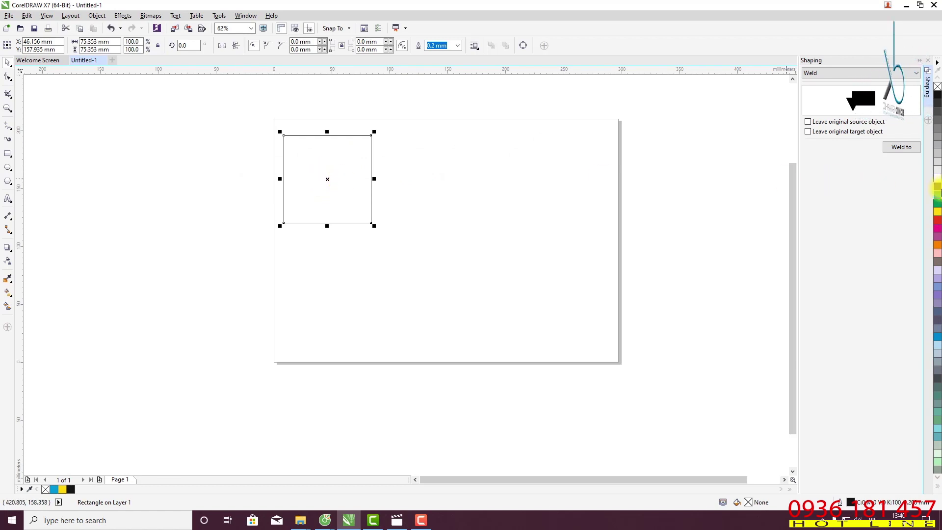
Fill the square with cyan, color its outline red, and shift it slightly to the right
click(938, 199)
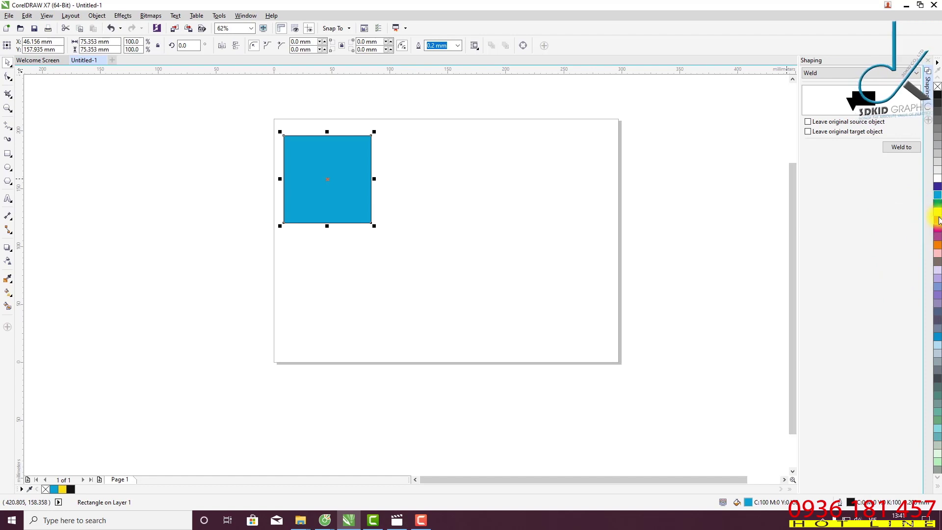
right_click(939, 222)
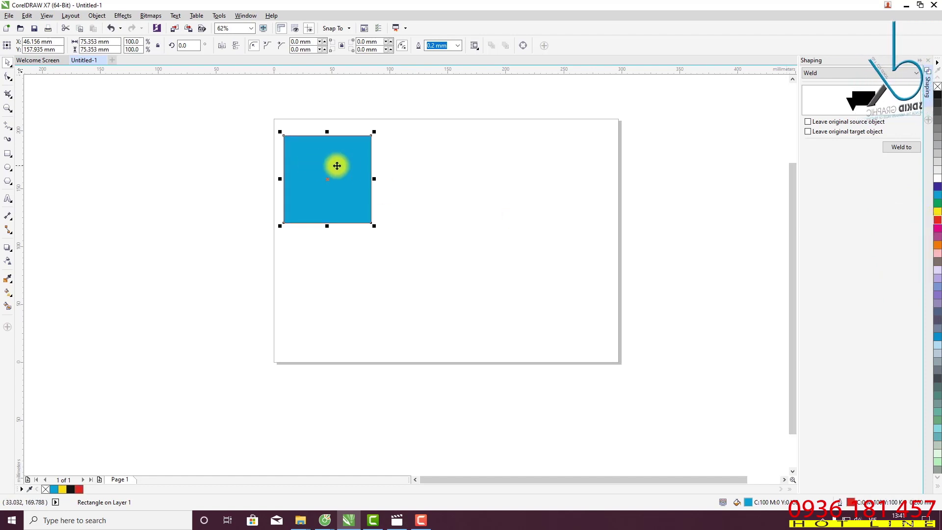
drag(308, 141, 329, 138)
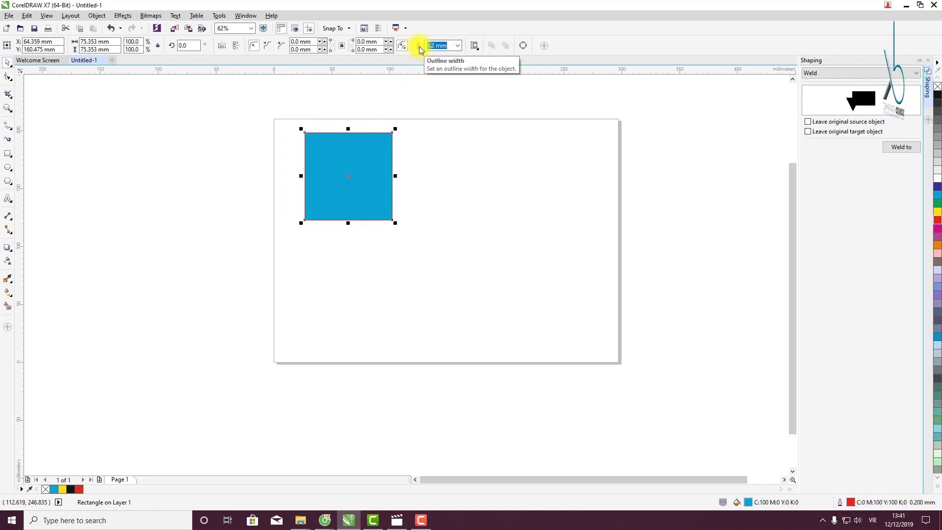
click(458, 46)
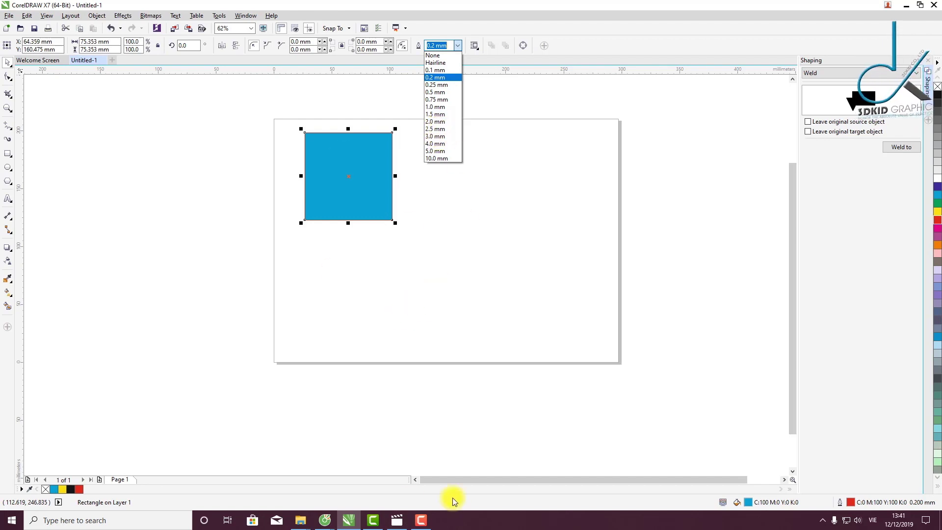
click(421, 521)
click(896, 475)
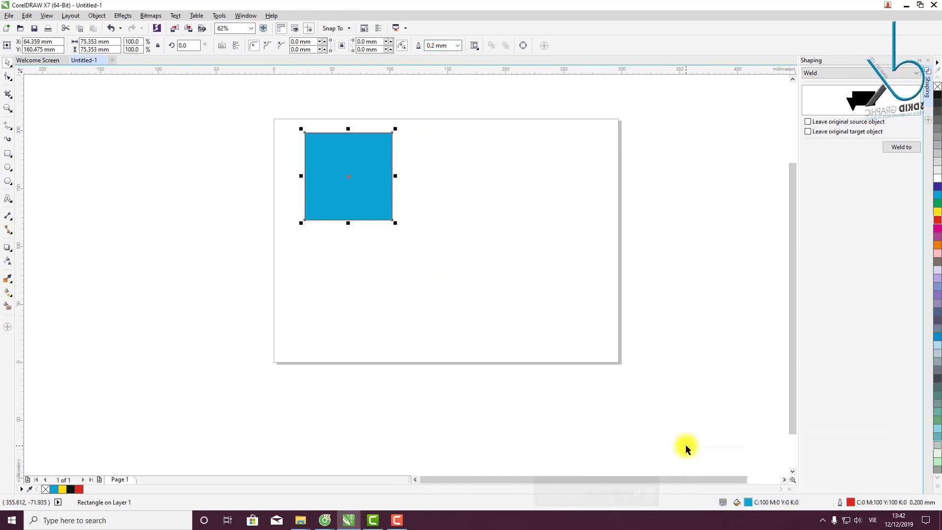
Set the square's outline width to 4.0 mm and reposition the square in the upper left half of the page
drag(357, 150, 394, 152)
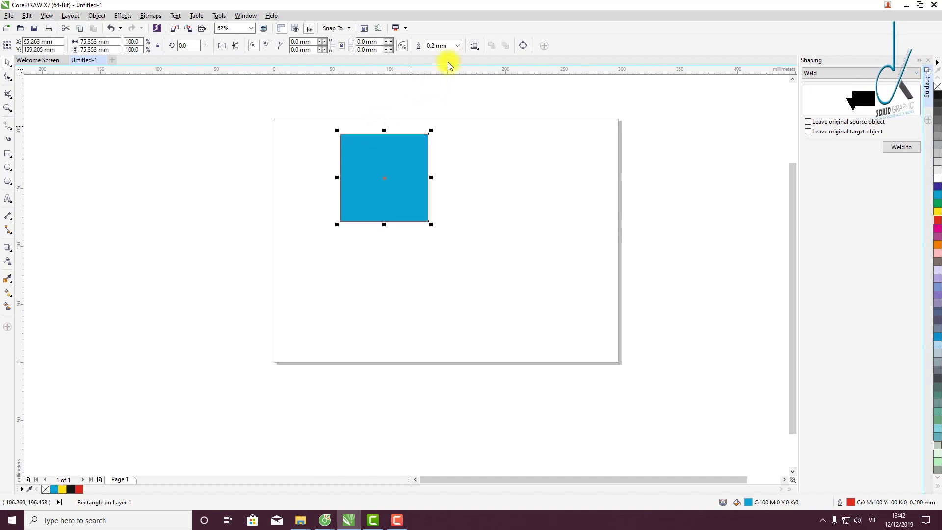
click(458, 45)
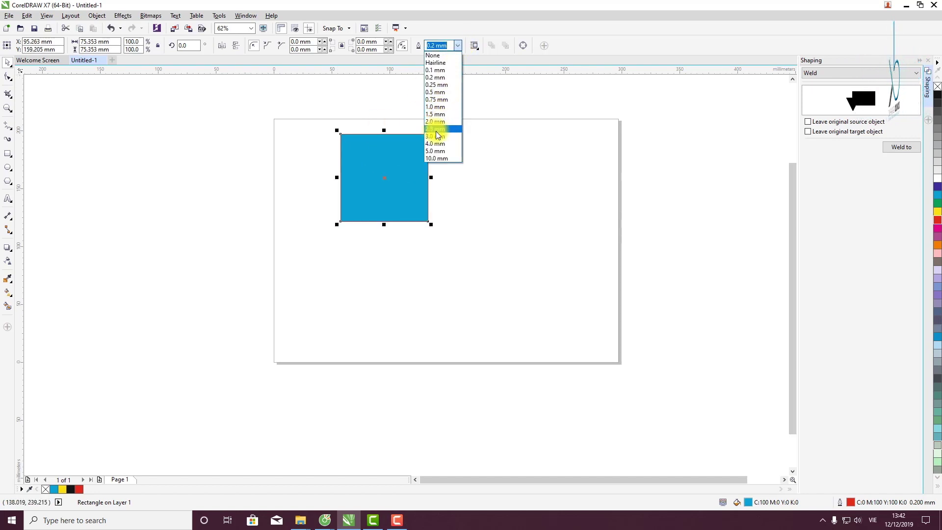
click(436, 144)
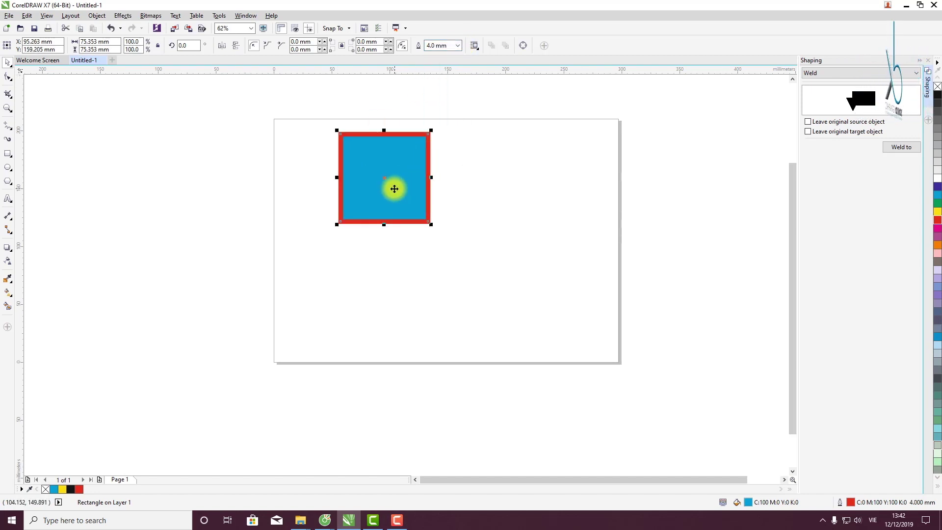
drag(368, 189, 366, 202)
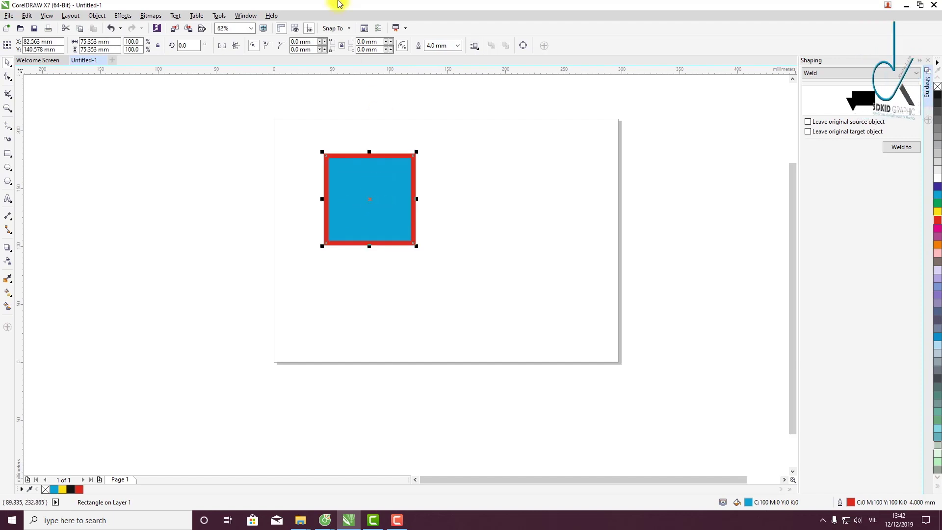
drag(387, 199, 407, 197)
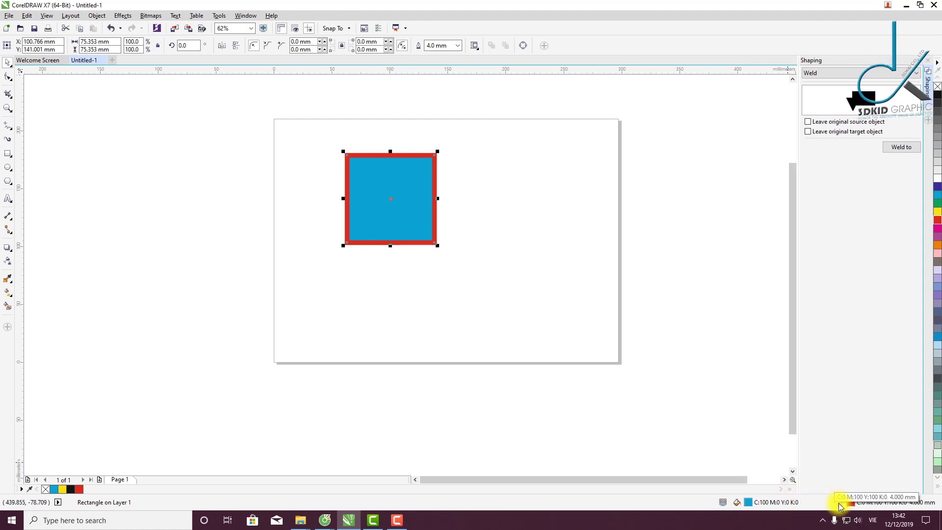
Set the square's outline to 1.0 mm wide with a dotted line style and rounded corners in the Outline Pen settings
key(F12)
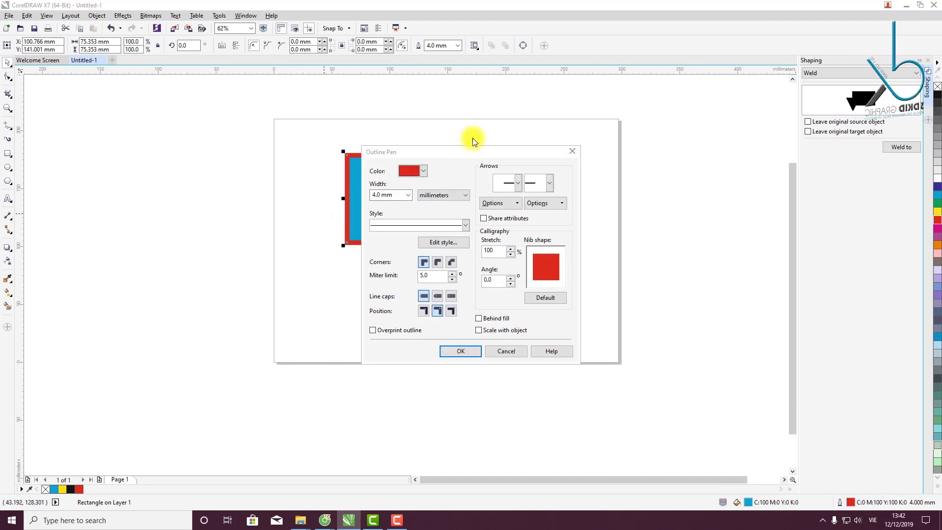
drag(507, 152, 610, 130)
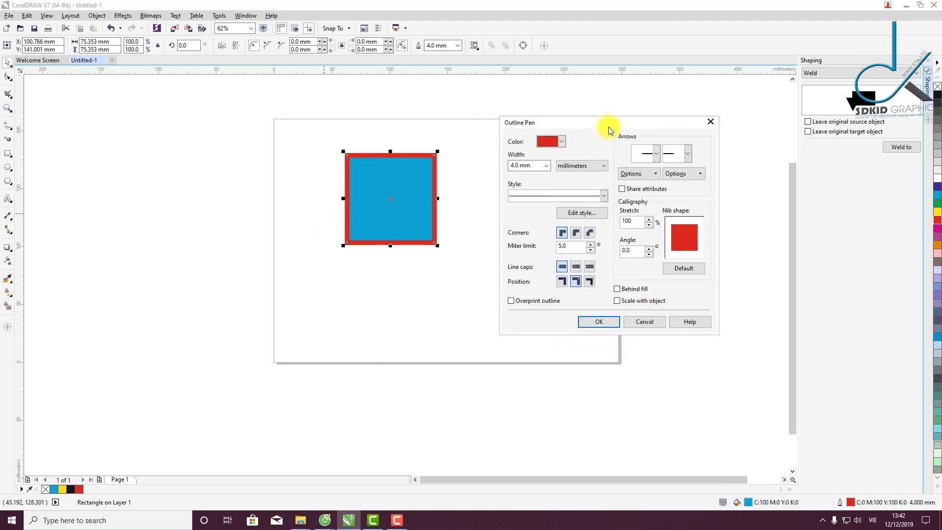
click(544, 167)
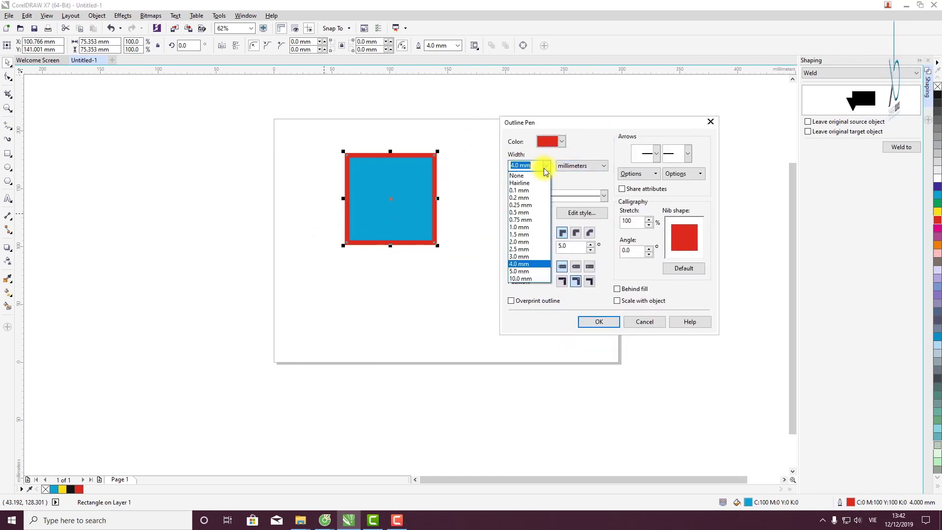
click(543, 167)
click(587, 165)
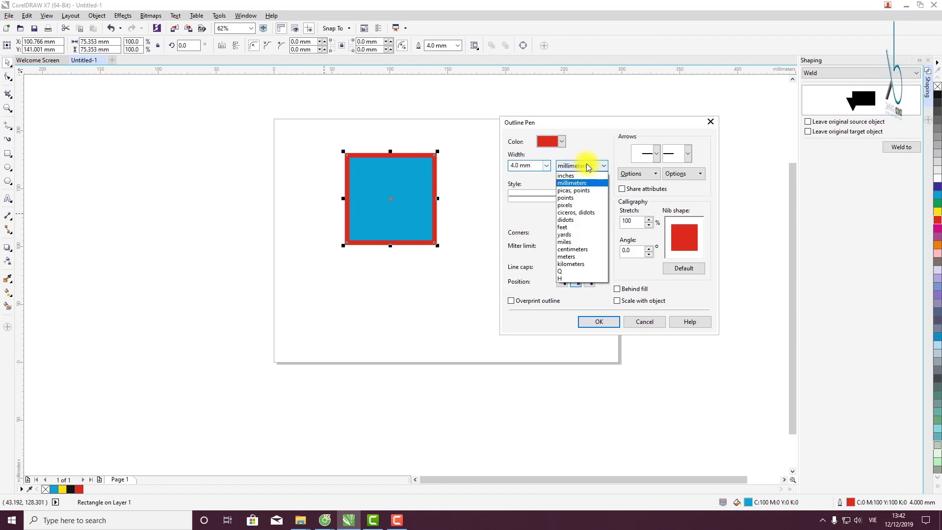
click(587, 164)
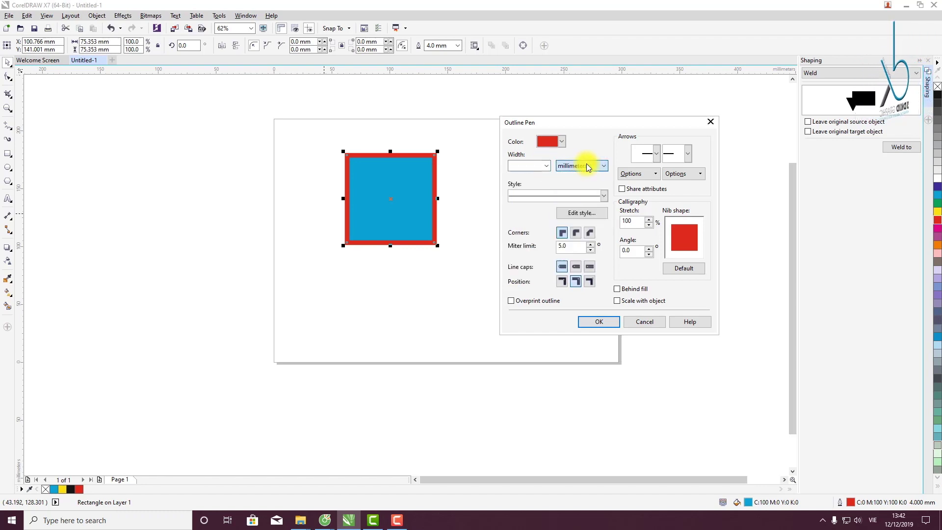
click(546, 166)
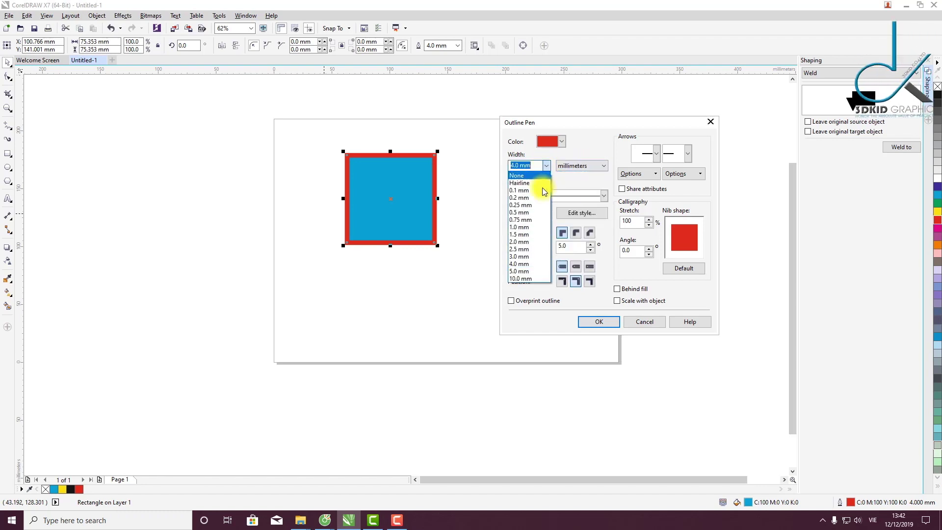
click(526, 228)
click(604, 196)
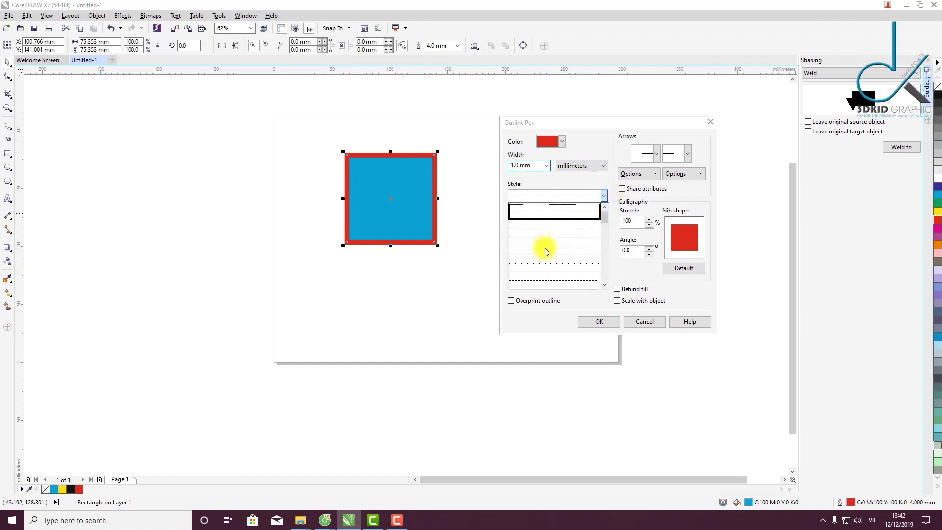
click(542, 265)
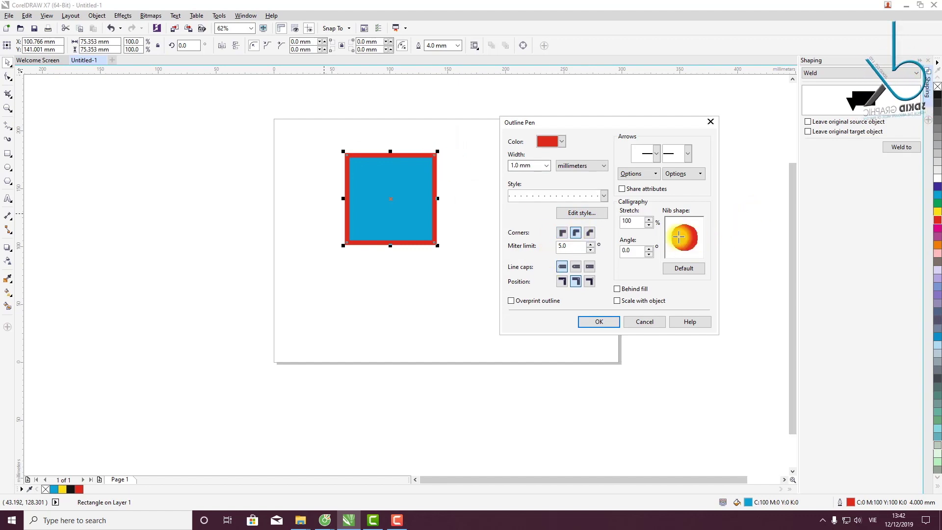
click(608, 324)
Widen the square's dotted outline to 3.0 mm and move the square near the page's upper left corner
scroll(415, 168, up, 3)
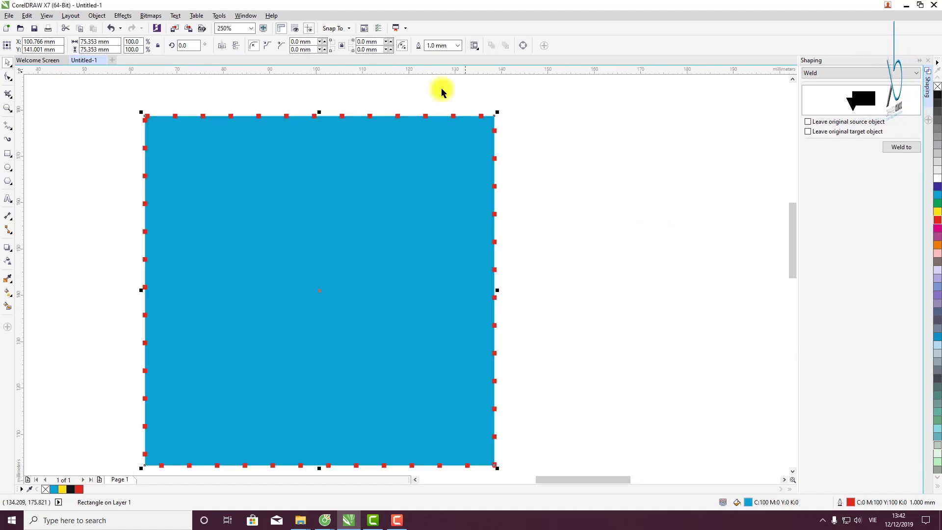
click(457, 46)
click(433, 127)
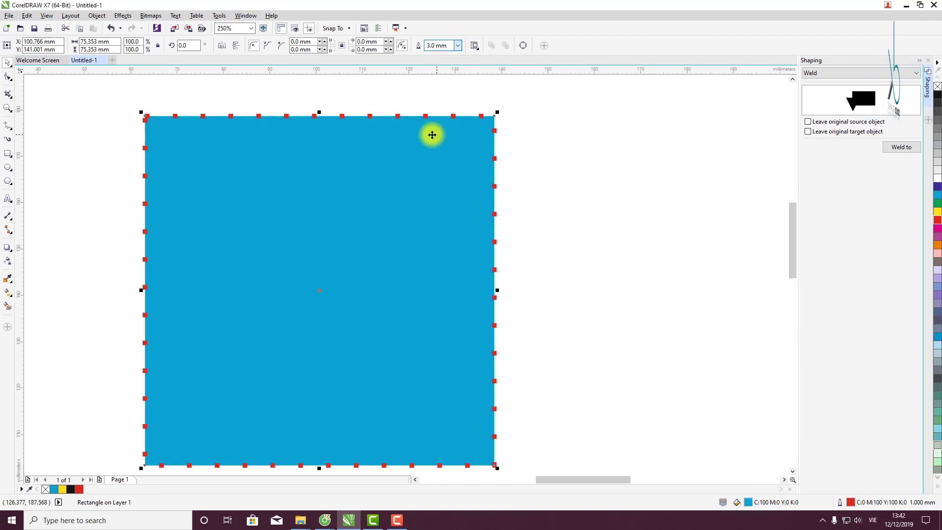
drag(212, 145, 99, 121)
scroll(120, 139, down, 4)
drag(94, 145, 95, 144)
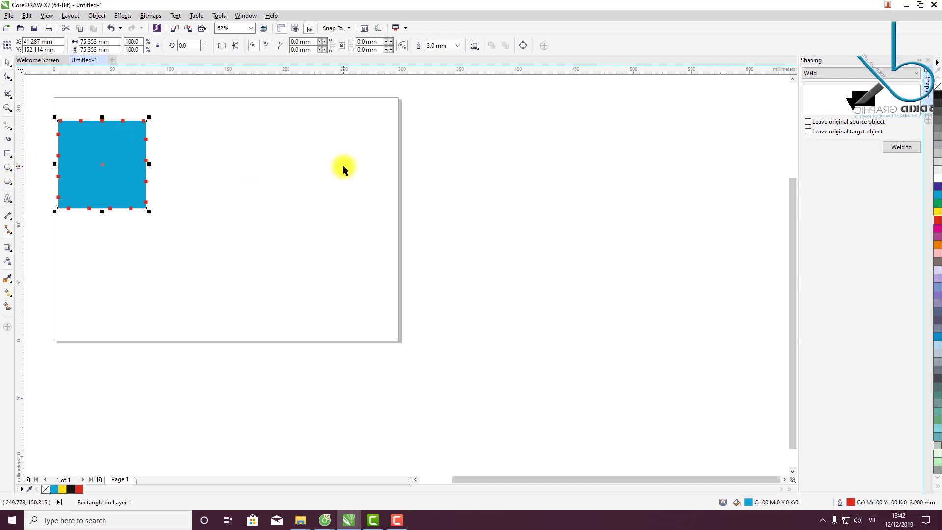
Place a circle about 86 mm wide with a magenta fill and green outline at the page's upper middle
key(F7)
drag(293, 142, 392, 208)
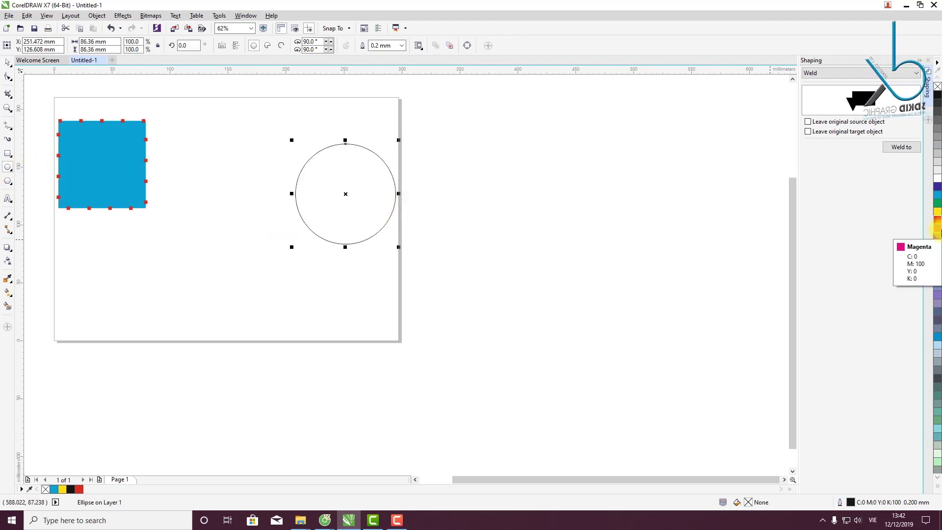
click(935, 228)
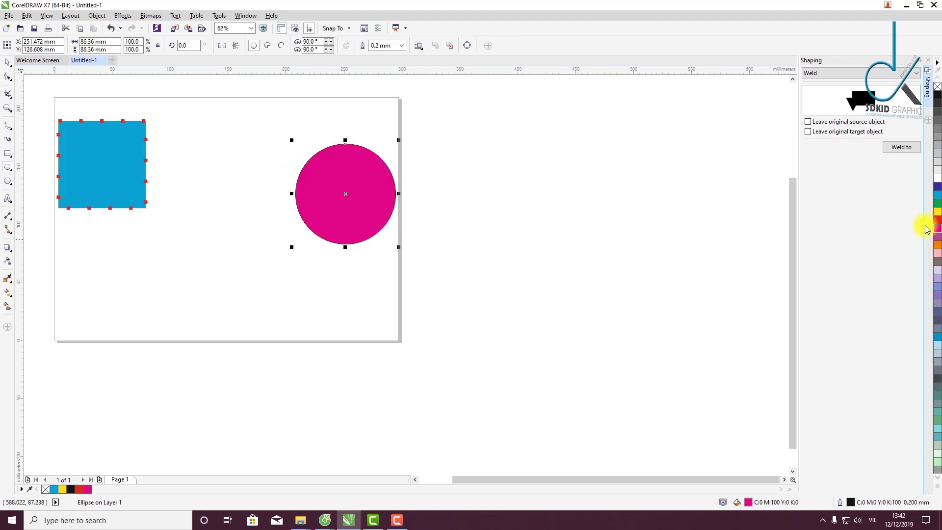
right_click(938, 203)
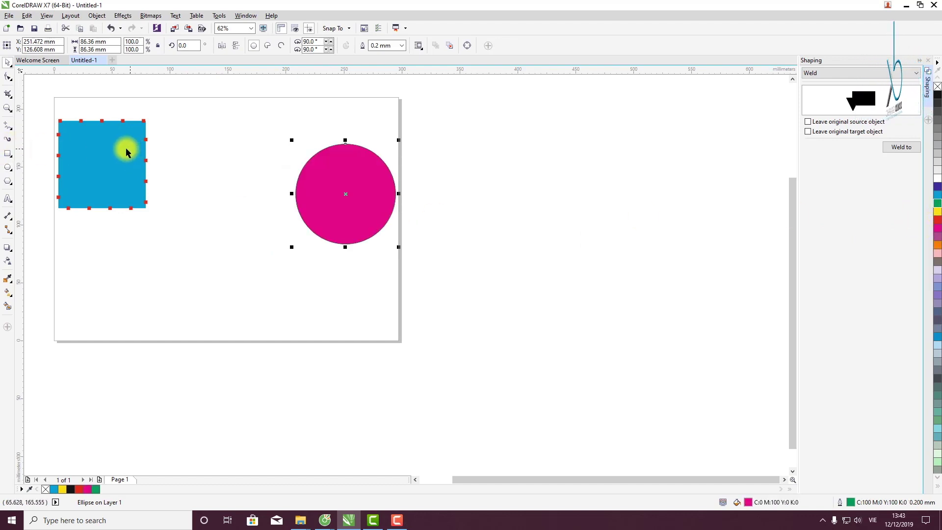
drag(324, 160, 218, 113)
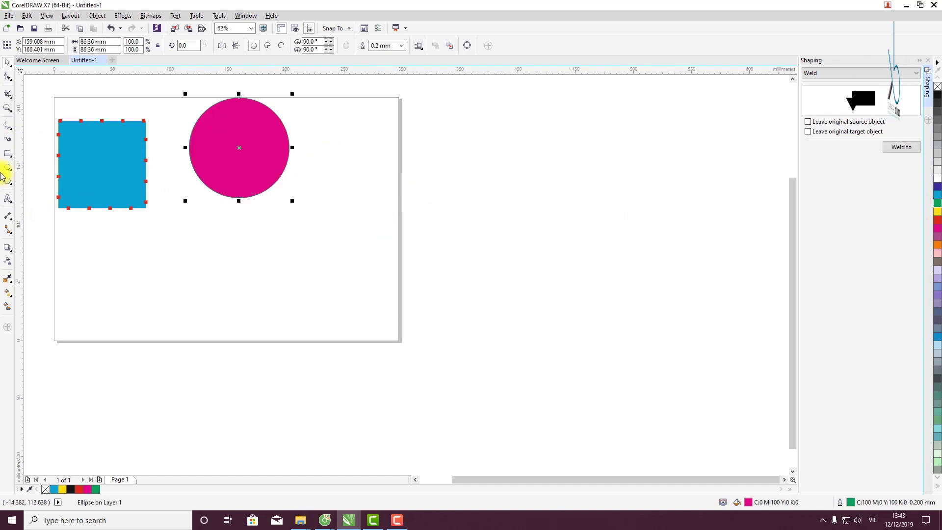
Draw a five-sided polygon about 99 by 94 mm below the magenta circle
click(13, 184)
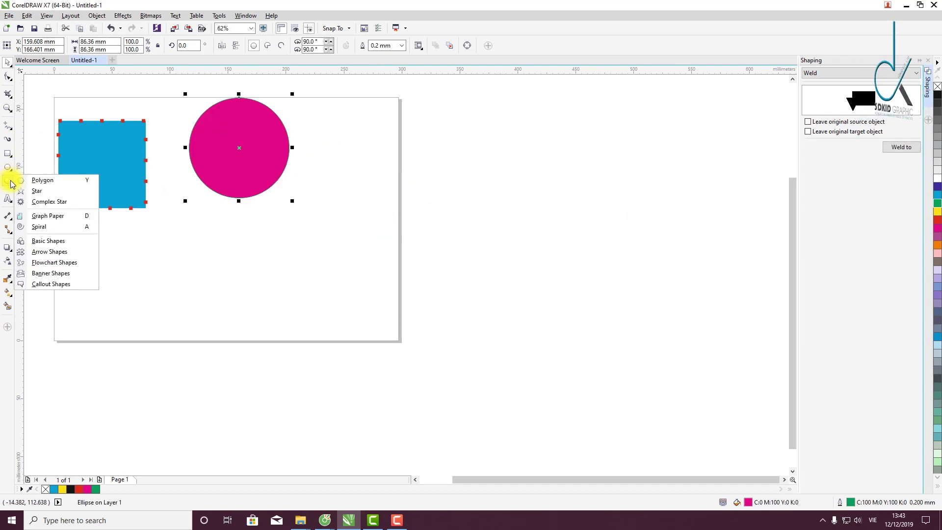
click(44, 181)
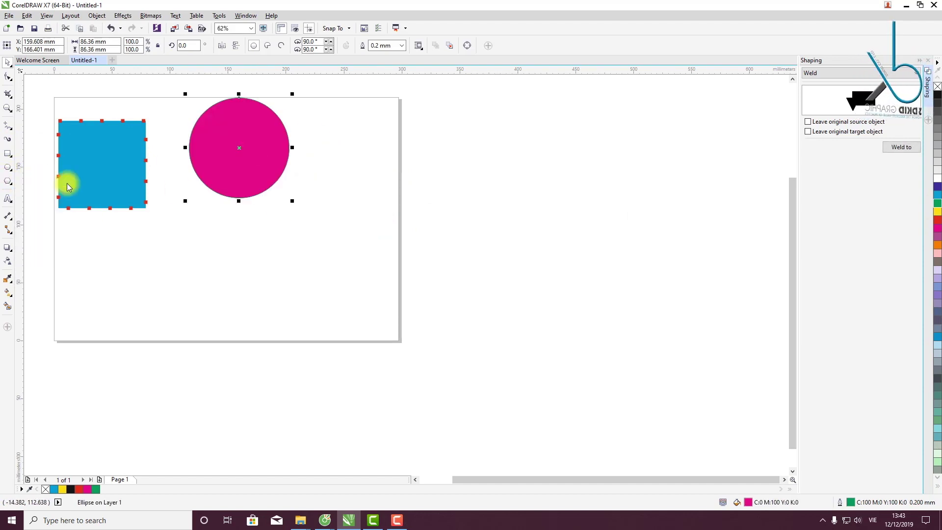
drag(193, 221, 309, 331)
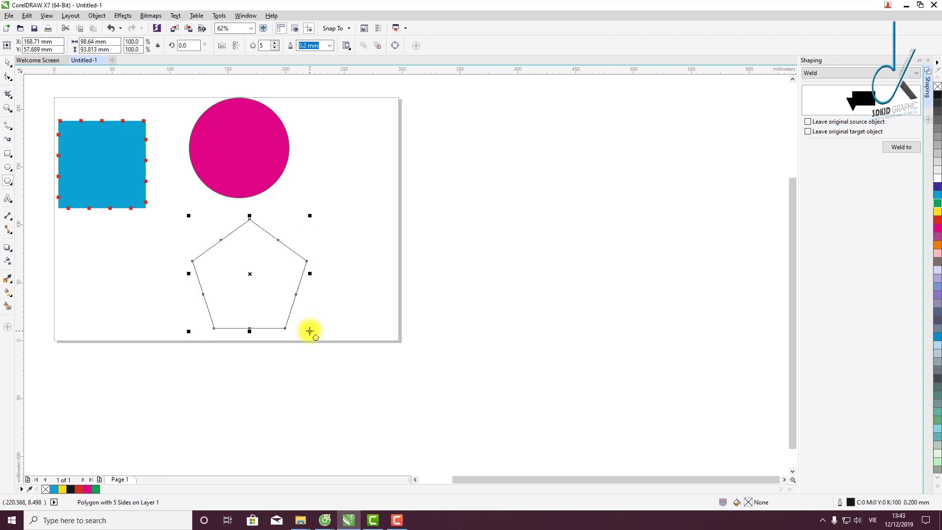
Increase the polygon's number of sides to 12
click(275, 44)
click(276, 44)
click(275, 44)
click(275, 44)
click(275, 44)
click(275, 43)
click(275, 43)
click(274, 43)
click(275, 44)
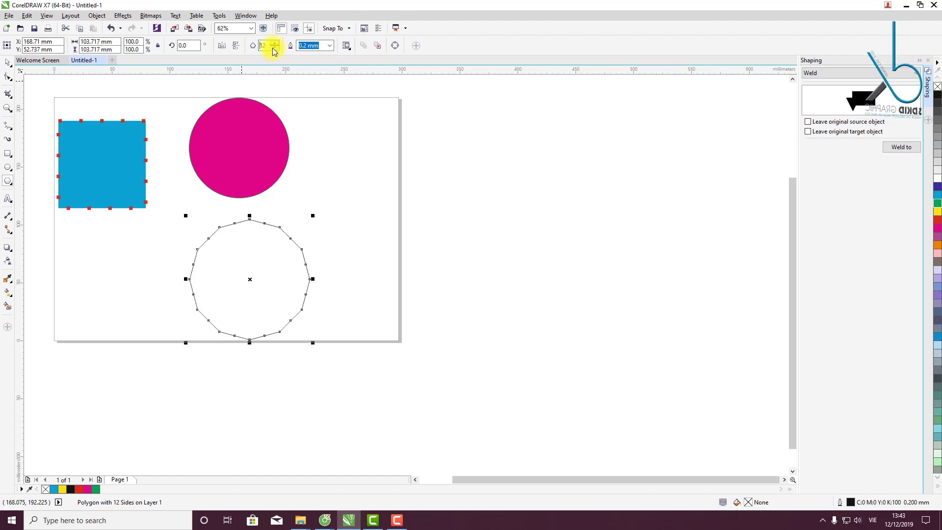
Reduce the polygon's number of sides to 3 so it forms a triangle
text(6)
key(Return)
click(275, 47)
click(275, 48)
click(274, 48)
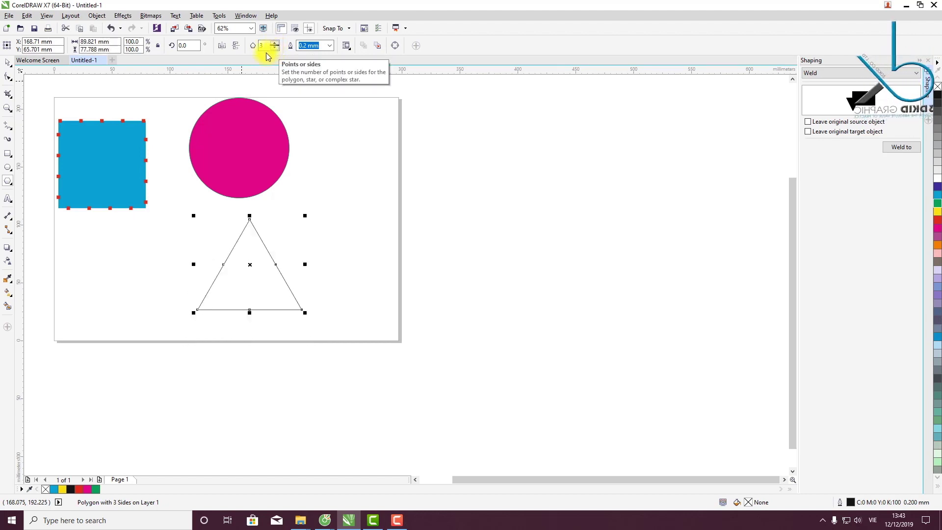
Draw a star about 108 mm wide across the page's right edge and give it 16 points
click(8, 185)
click(38, 191)
drag(403, 212, 501, 305)
drag(272, 45, 276, 46)
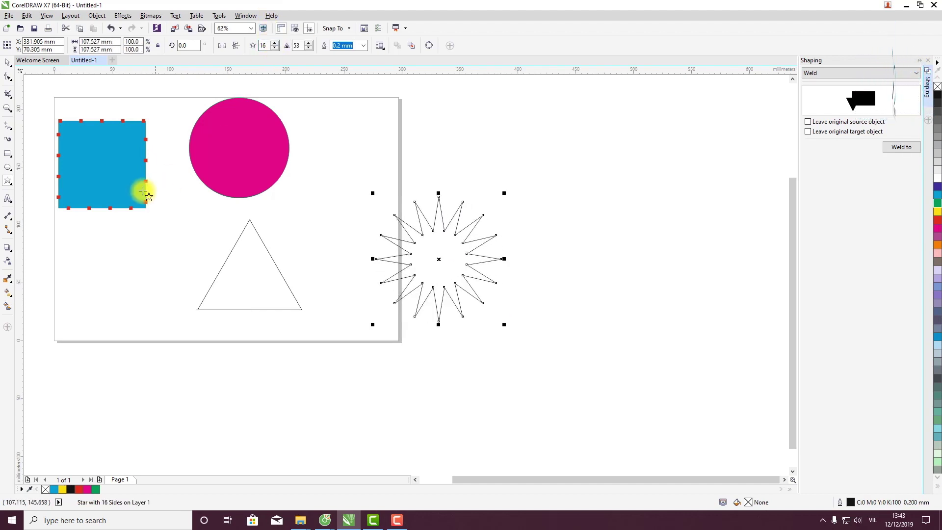
Draw a complex star about 123 by 121 mm outside the page, to the right of the 16-point star
click(9, 185)
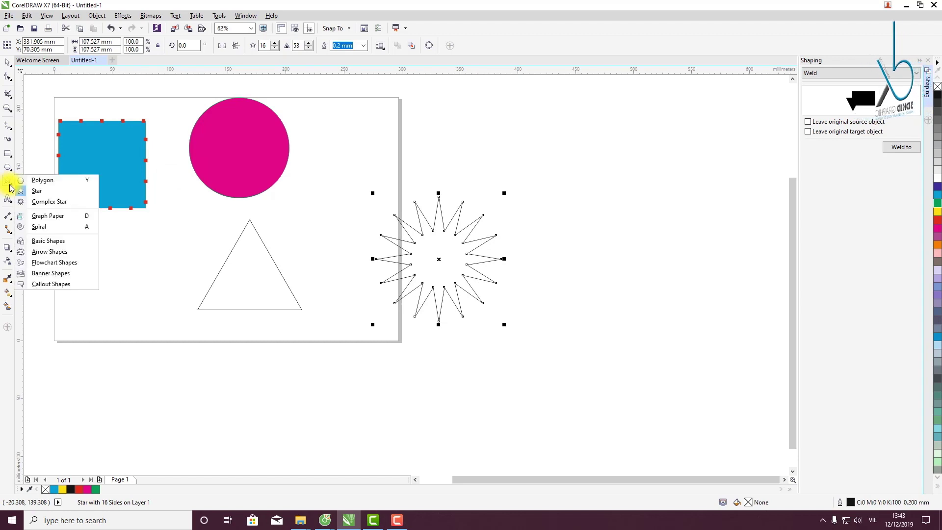
click(54, 203)
drag(575, 150, 690, 297)
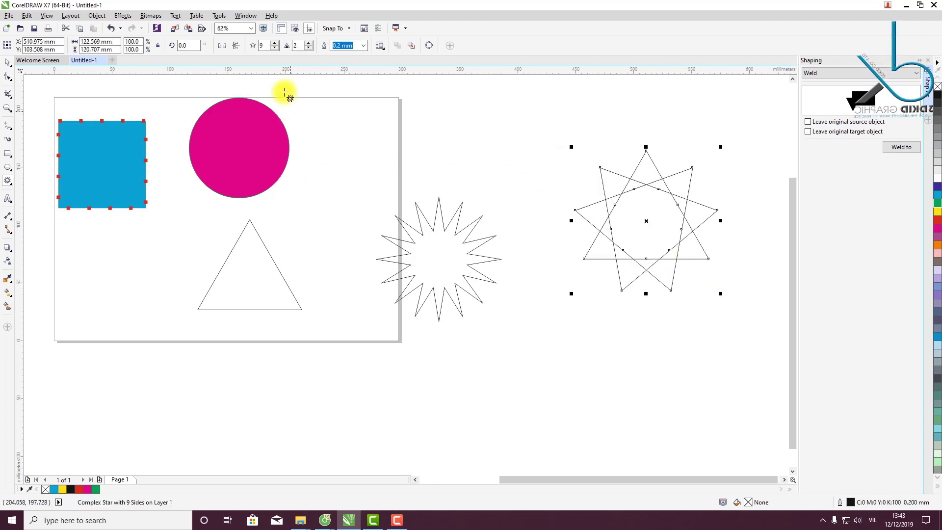
Set the complex star to 16 points with a sharpness of 4
mouse_move(281, 47)
mouse_down()
mouse_move(274, 38)
mouse_move(293, 49)
mouse_up()
double_click(308, 44)
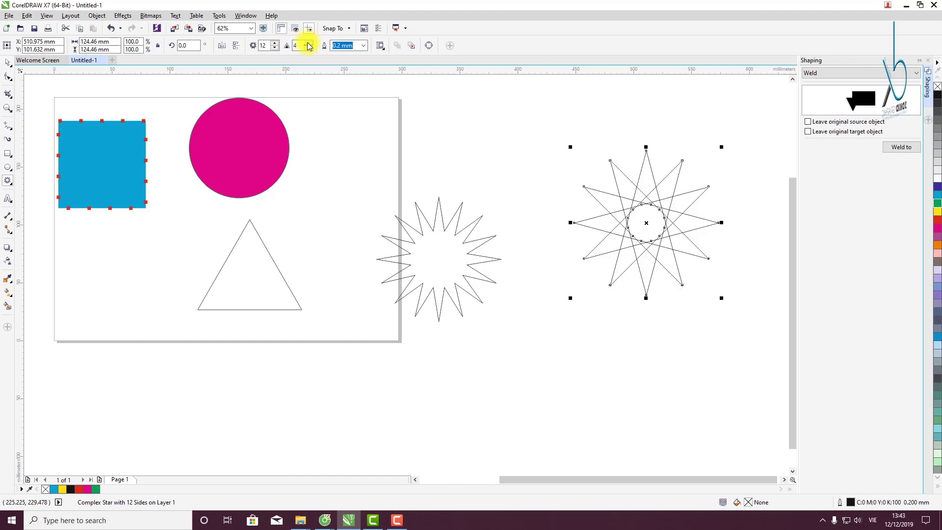
click(275, 43)
click(275, 43)
click(275, 43)
click(275, 42)
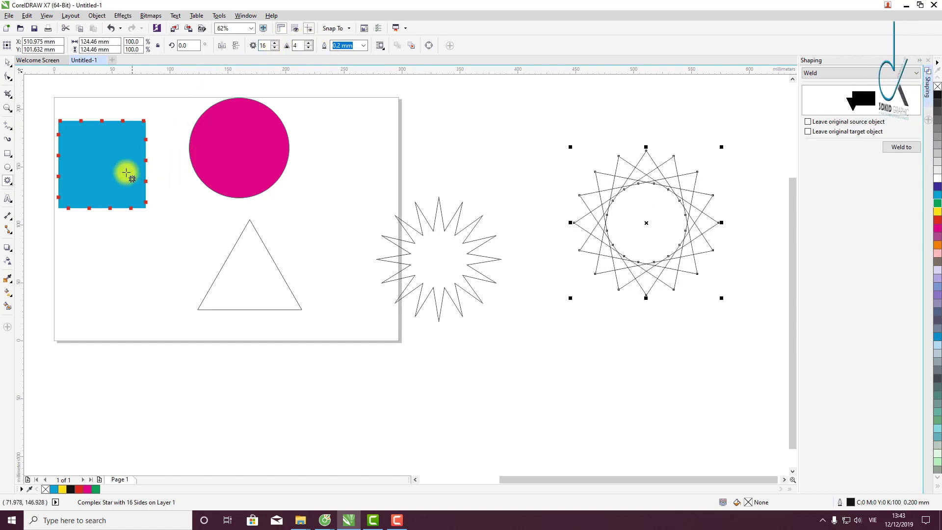
Draw a graph paper grid of 4 columns and 3 rows over the page's lower left edge
click(9, 186)
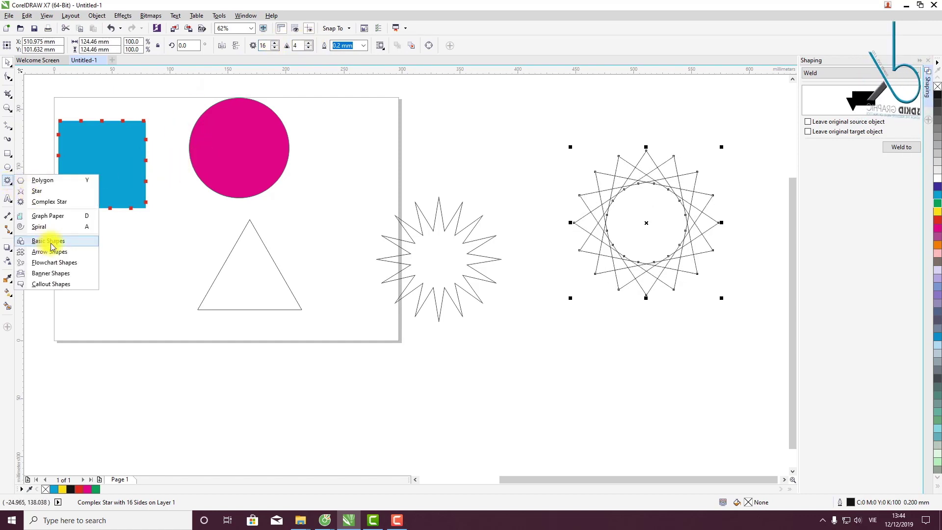
click(48, 216)
drag(74, 284, 186, 397)
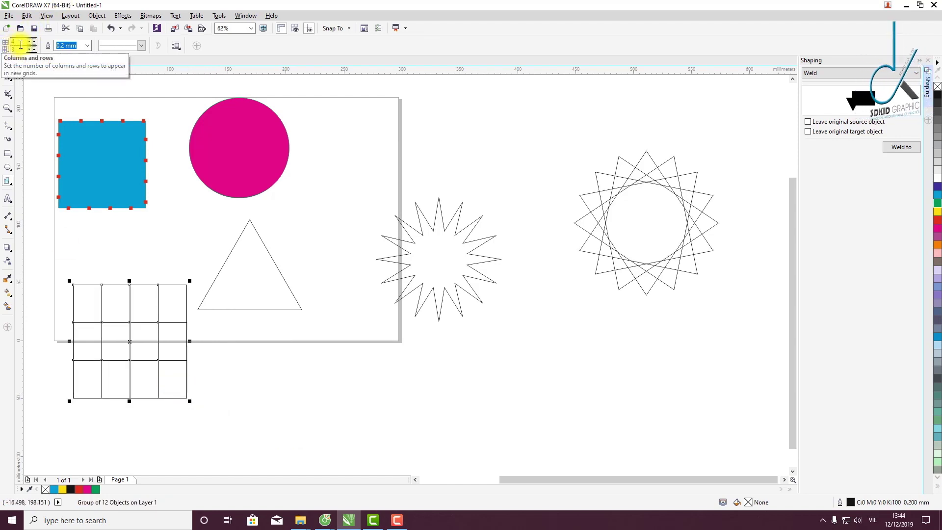
Set the graph paper to 1 column and 3 rows and draw a second grid above the 16-point star
click(33, 43)
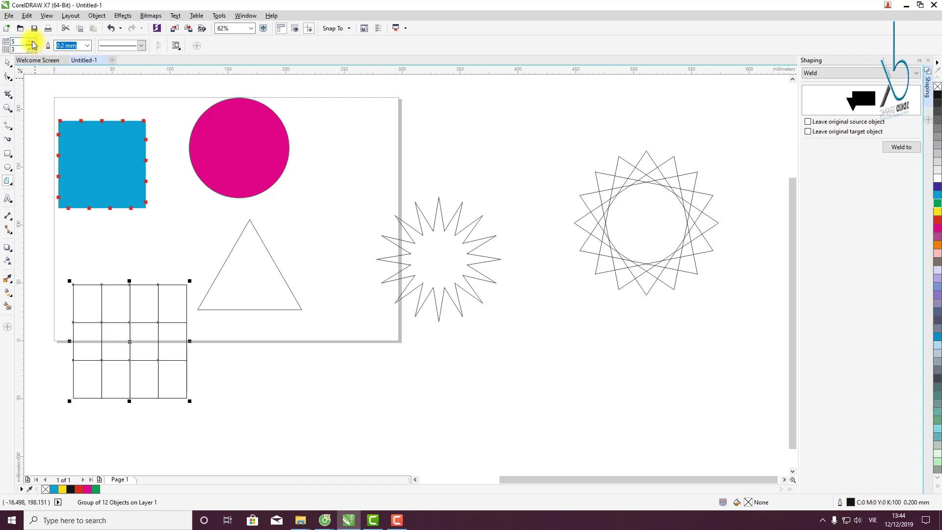
click(32, 44)
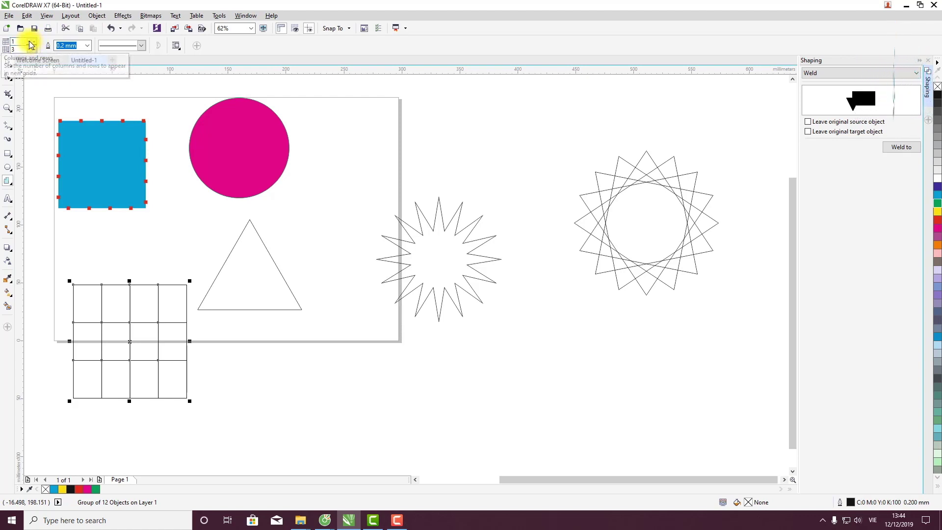
click(20, 42)
drag(404, 105, 479, 183)
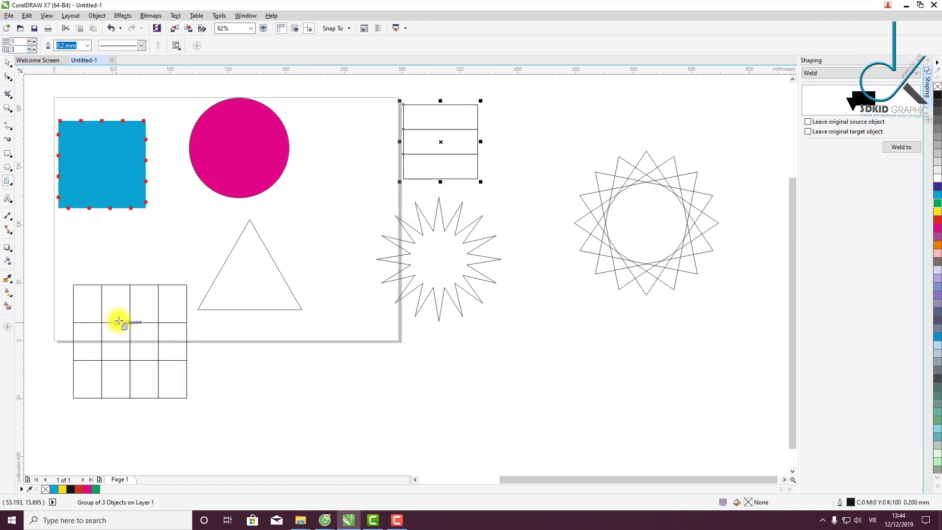
Delete both graph paper grids
key(Delete)
click(157, 287)
key(Delete)
Draw a spiral about 94 mm wide with 4 revolutions over the page's lower left edge and delete it
click(10, 184)
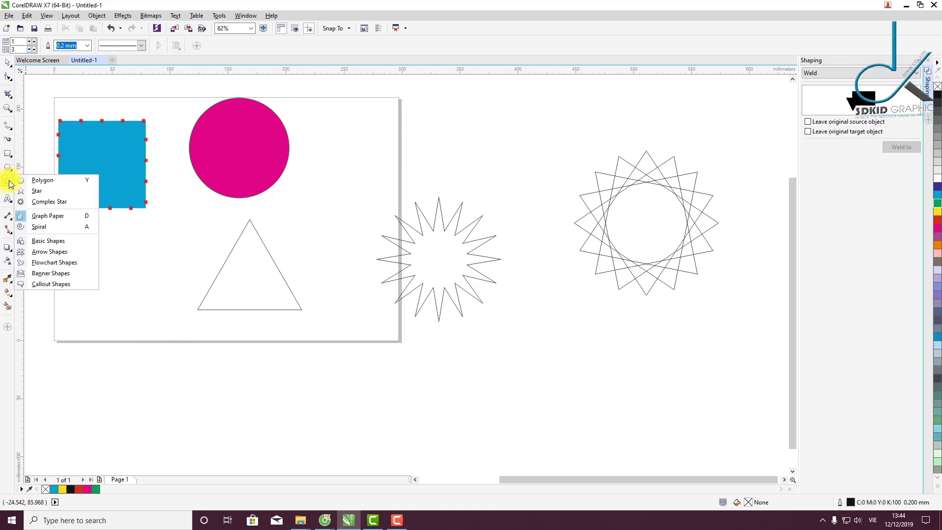
click(63, 229)
drag(93, 305, 210, 419)
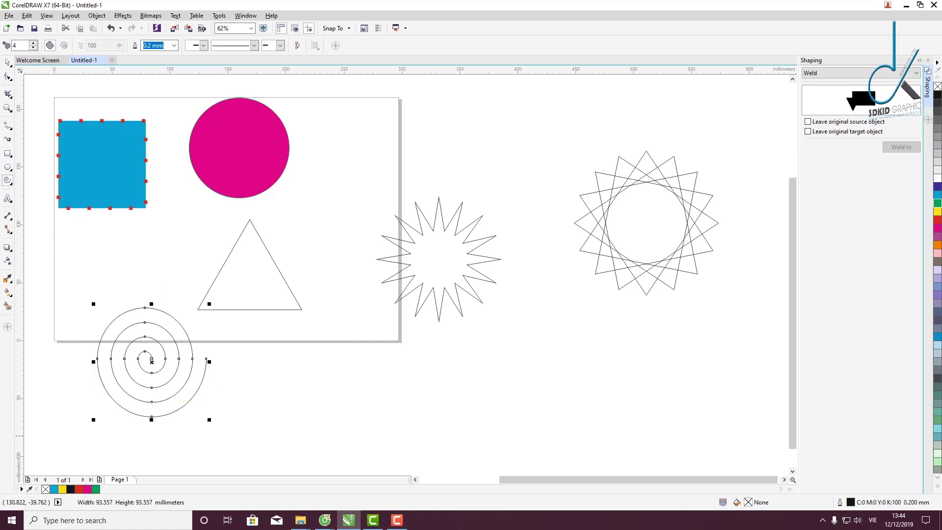
key(Delete)
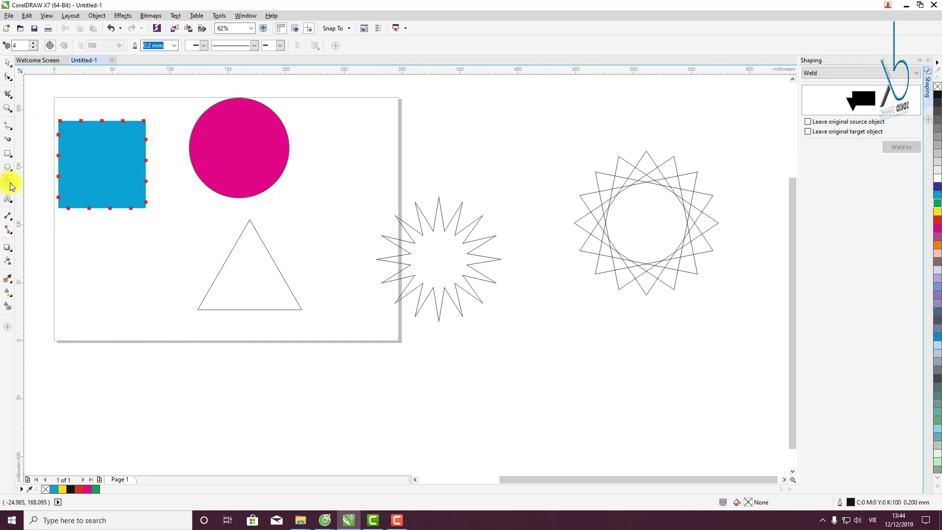
Draw a trapezoid basic shape about 35 mm wide and high between the triangle and the 16-point star
click(10, 184)
click(59, 241)
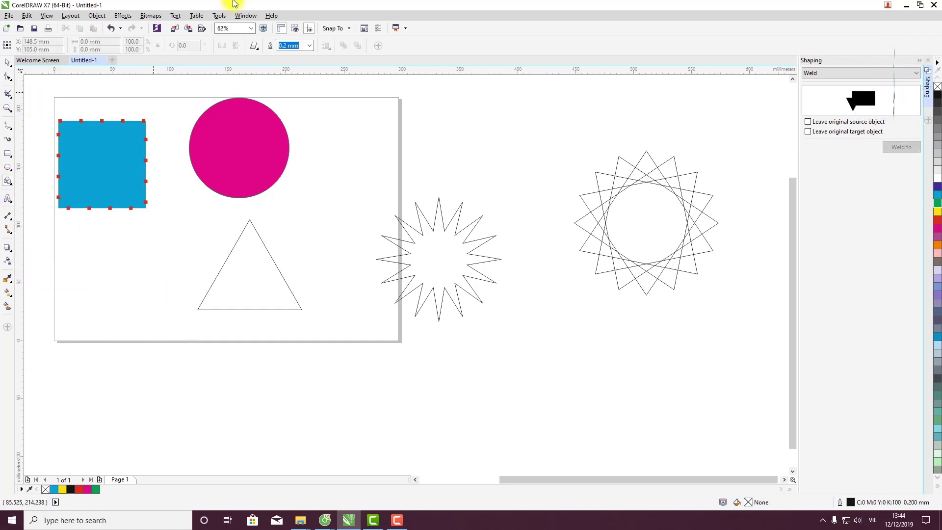
click(255, 46)
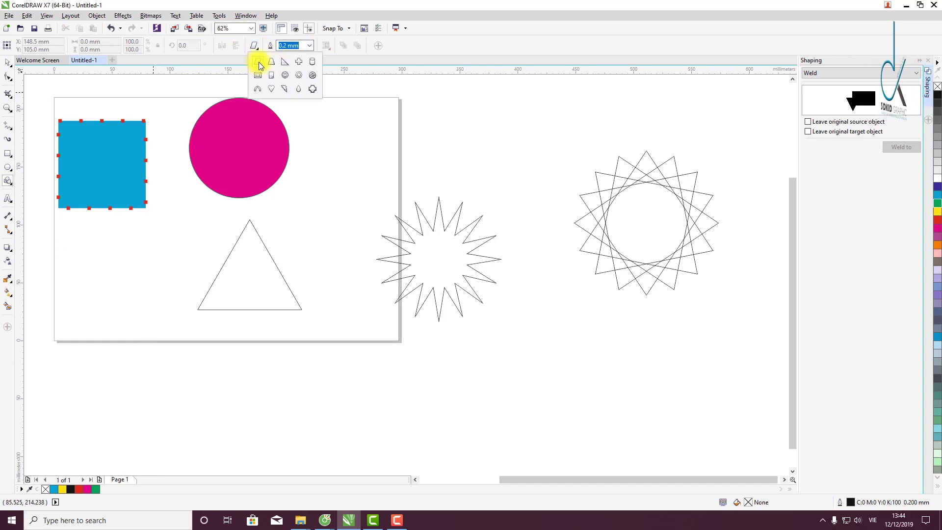
click(272, 62)
drag(327, 205, 374, 252)
Draw a cylinder basic shape about 45 mm wide and 79 mm high above the trapezoid and delete it
click(255, 46)
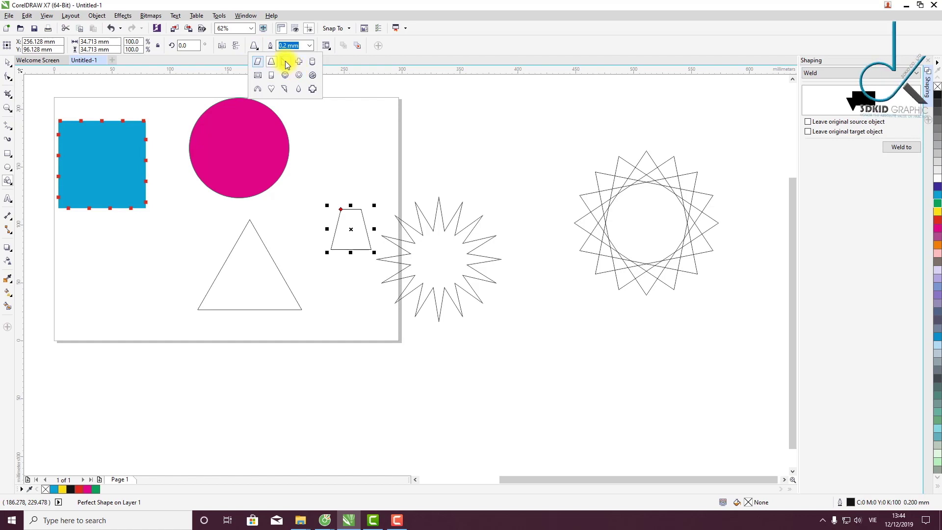
click(313, 61)
mouse_move(346, 86)
mouse_down()
mouse_move(400, 154)
mouse_move(404, 184)
mouse_up()
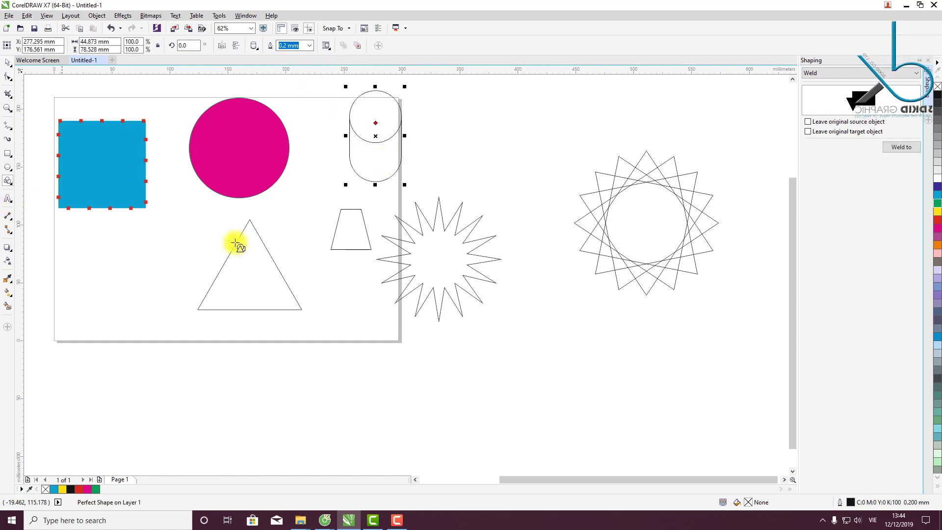
key(Delete)
Draw a chevron arrow shape about 35 mm wide and high above the trapezoid
click(8, 184)
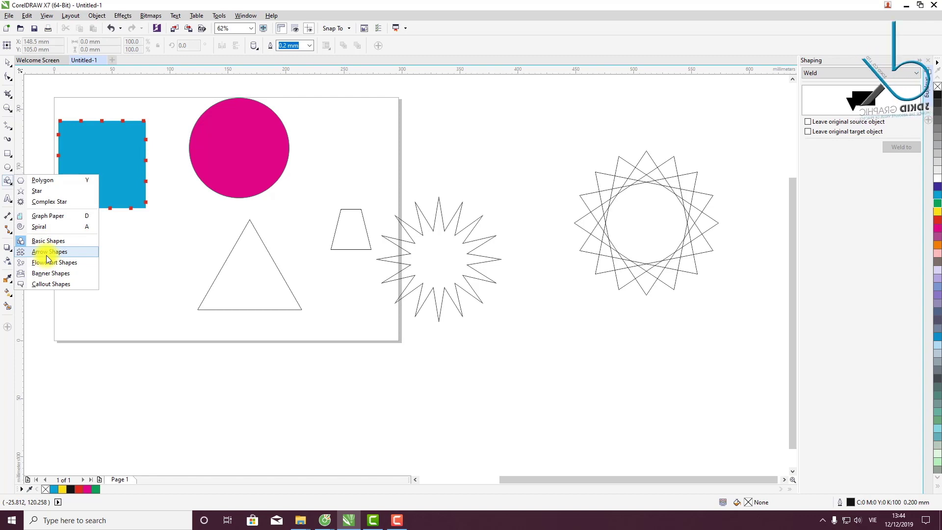
click(47, 258)
click(254, 46)
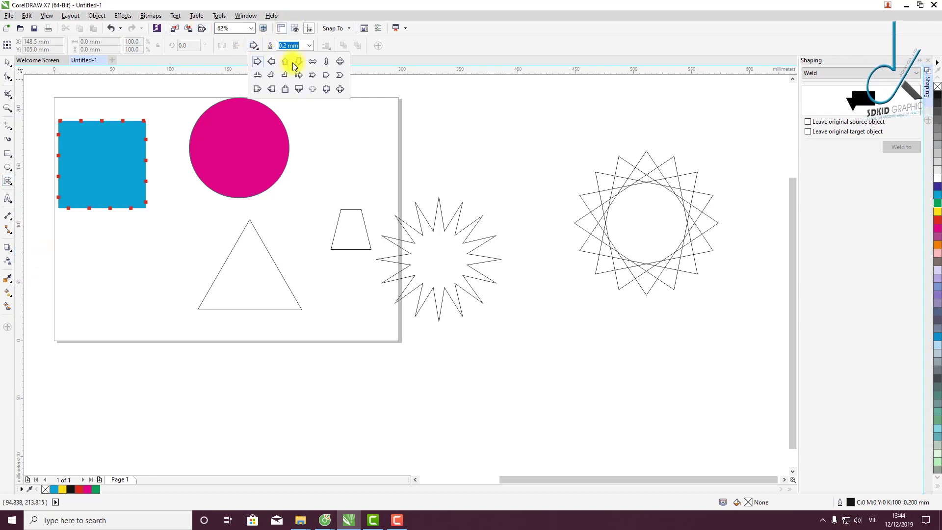
click(337, 76)
drag(324, 128, 372, 175)
Look through the preset flowchart shapes
click(7, 186)
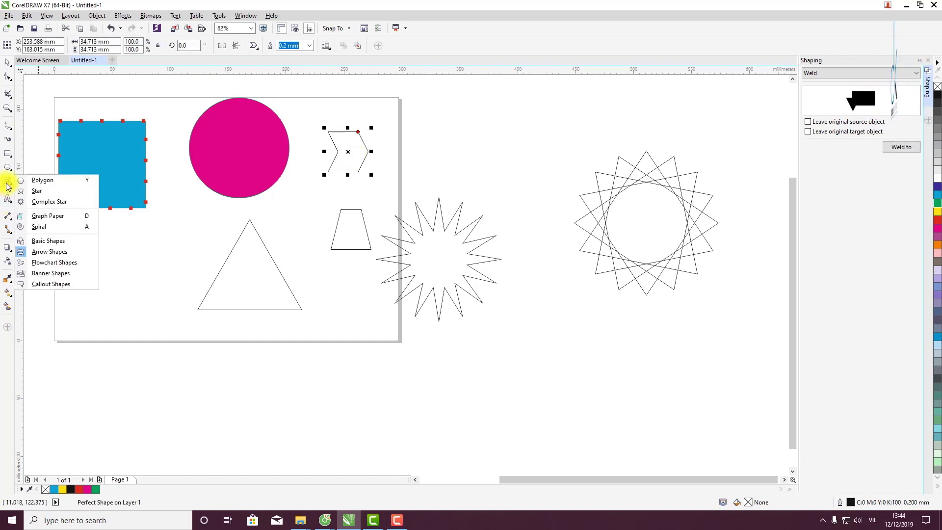
click(62, 267)
click(256, 47)
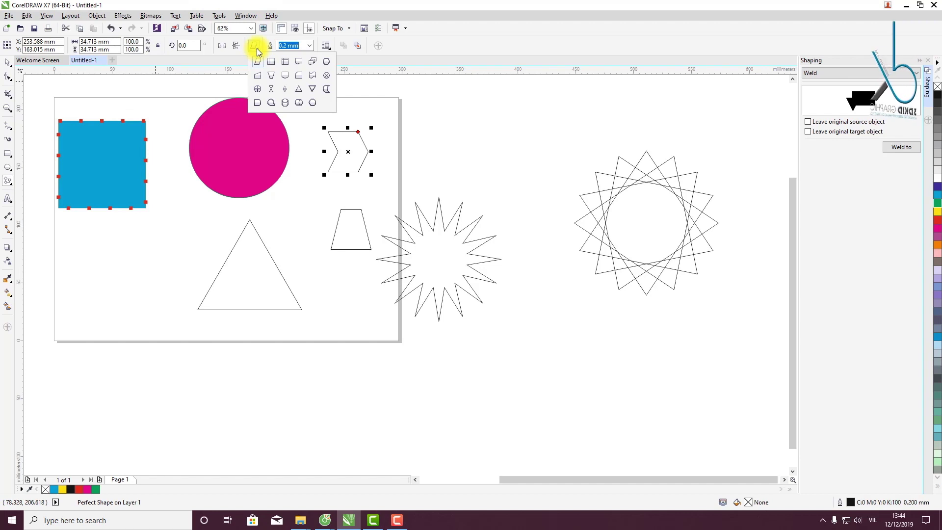
Draw a wavy banner shape about 60 mm wide and high above the 16-point star
click(11, 186)
click(12, 187)
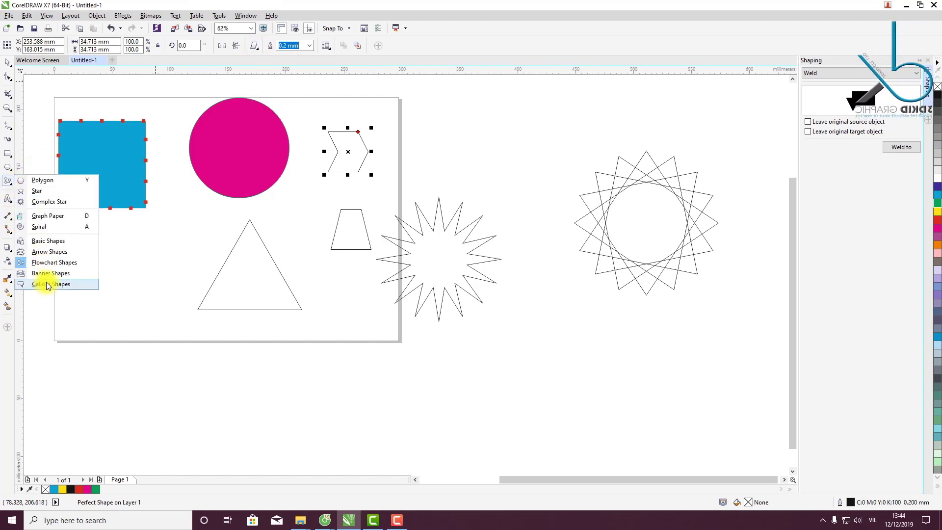
click(49, 274)
click(254, 48)
drag(477, 106, 553, 183)
Draw a rounded rectangular callout about 54 mm wide and high over the page's lower edge and delete it
click(13, 184)
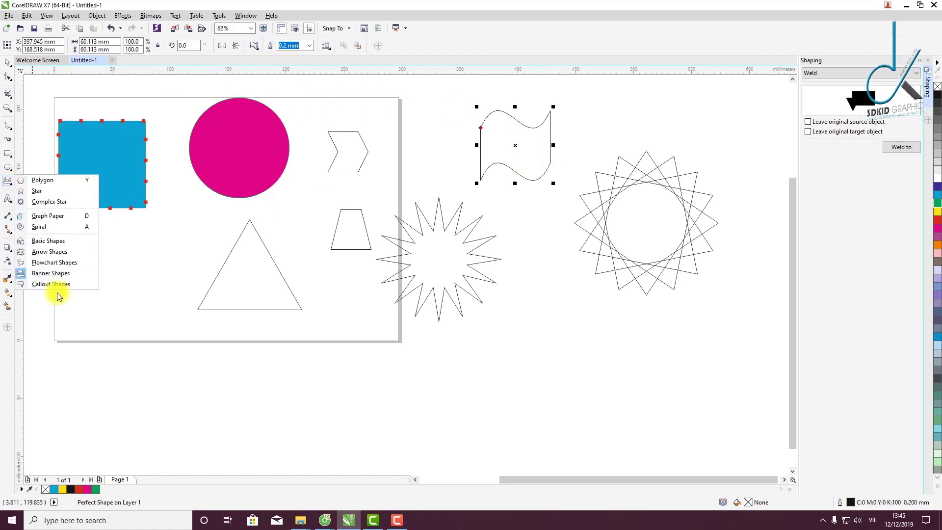
click(51, 284)
click(253, 48)
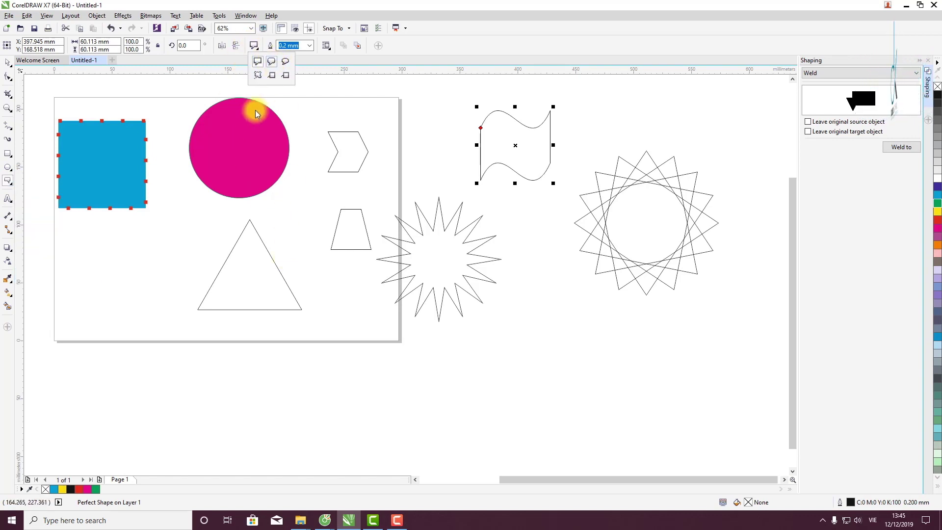
click(272, 61)
drag(329, 330, 398, 399)
click(8, 77)
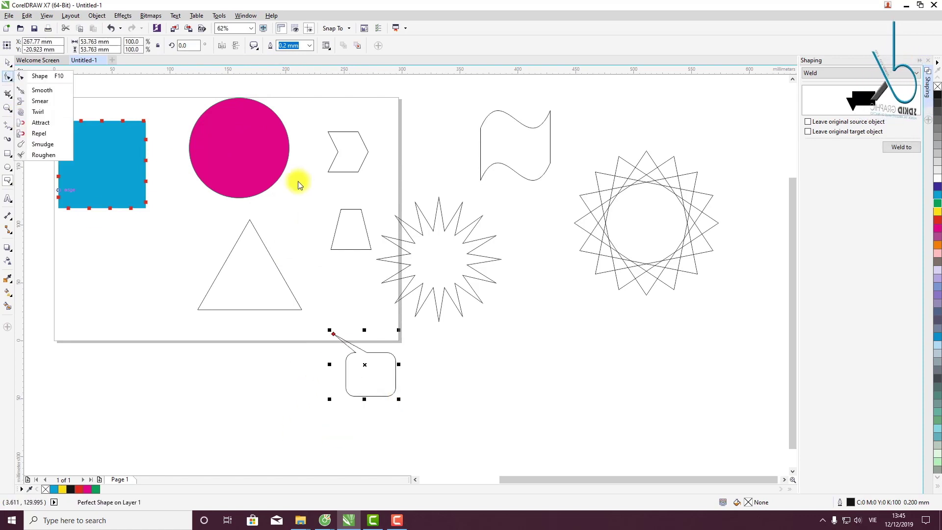
key(Delete)
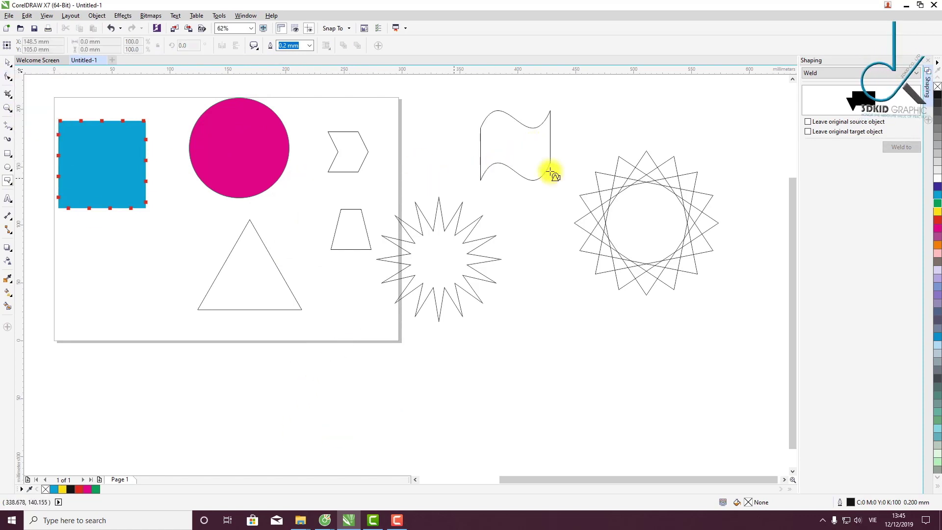
Delete the wavy banner shape above the star
key(space)
click(491, 167)
key(Delete)
Move the magenta circle and blue square together until they overlap, and remove the square's outline
drag(192, 177, 193, 153)
mouse_move(117, 167)
mouse_down()
mouse_move(133, 170)
mouse_move(151, 147)
mouse_move(126, 152)
mouse_up()
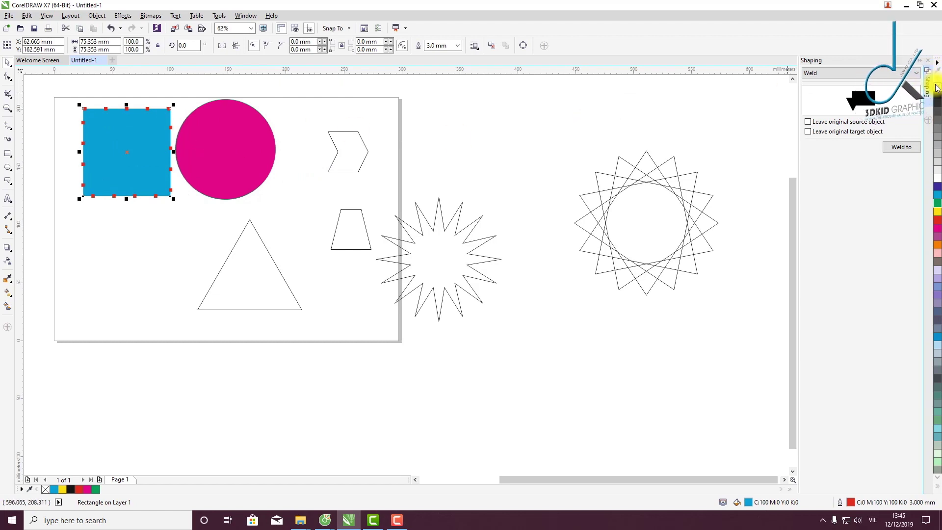
drag(144, 133, 196, 128)
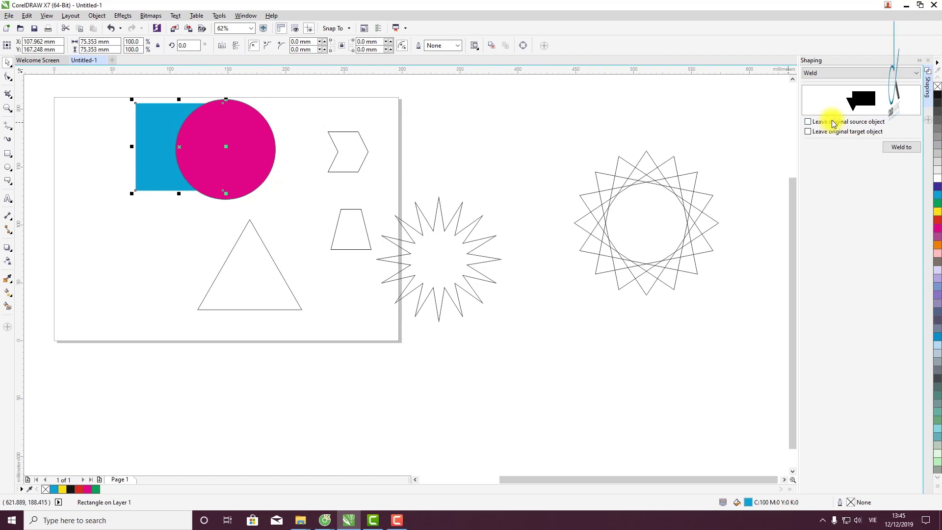
Open the Object Manager docker and collapse the Shaping docker
click(246, 16)
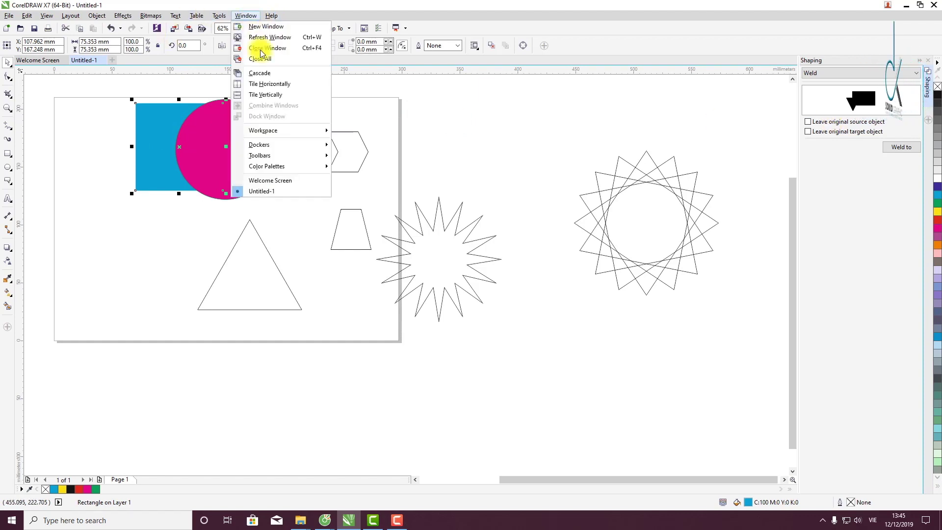
mouse_move(281, 146)
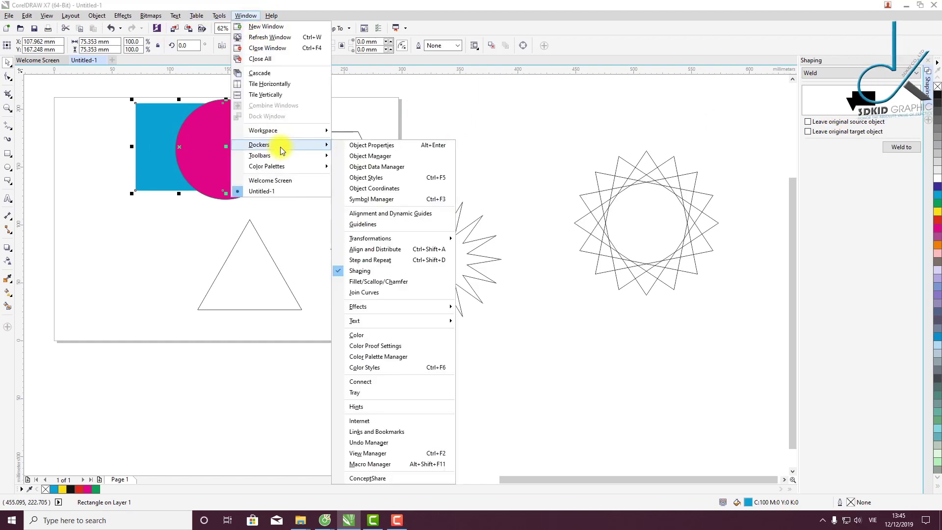
click(400, 156)
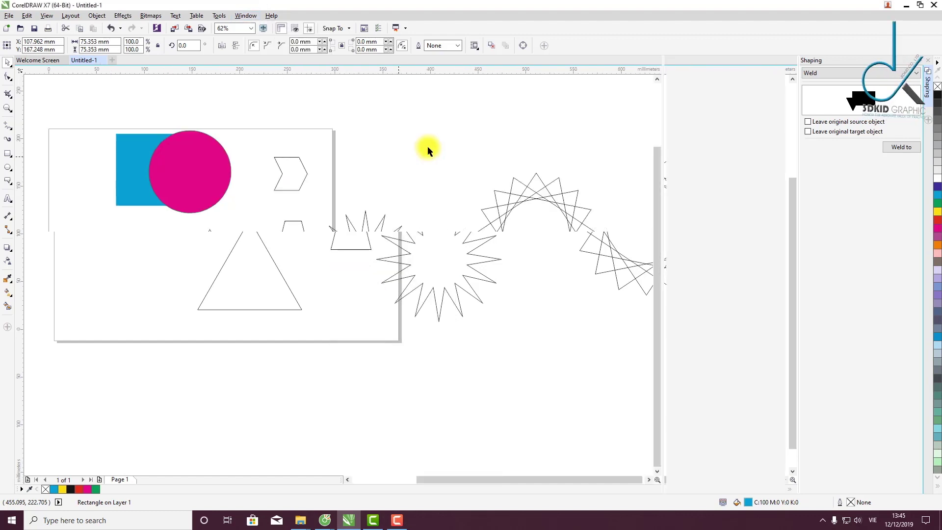
click(921, 62)
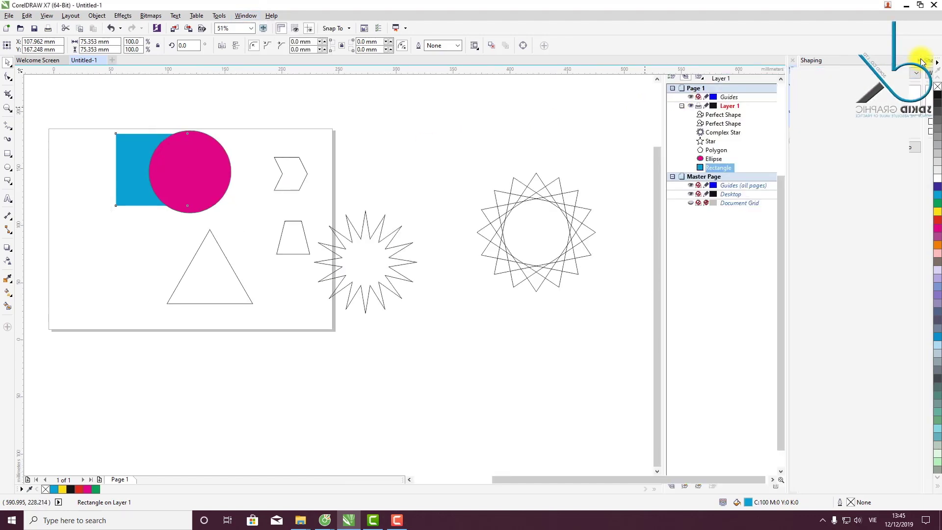
Compare the ellipse and rectangle entries in the object list and move the ellipse up between the two perfect shapes
click(831, 159)
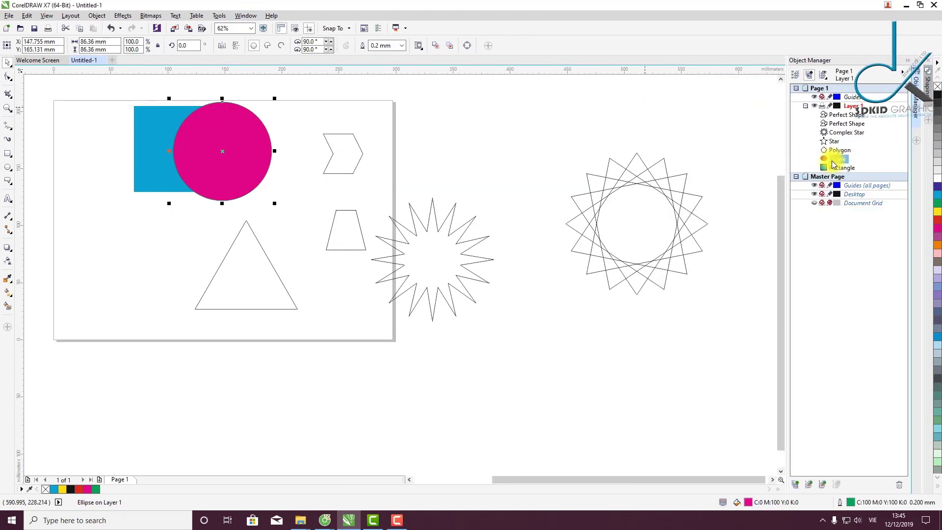
click(842, 169)
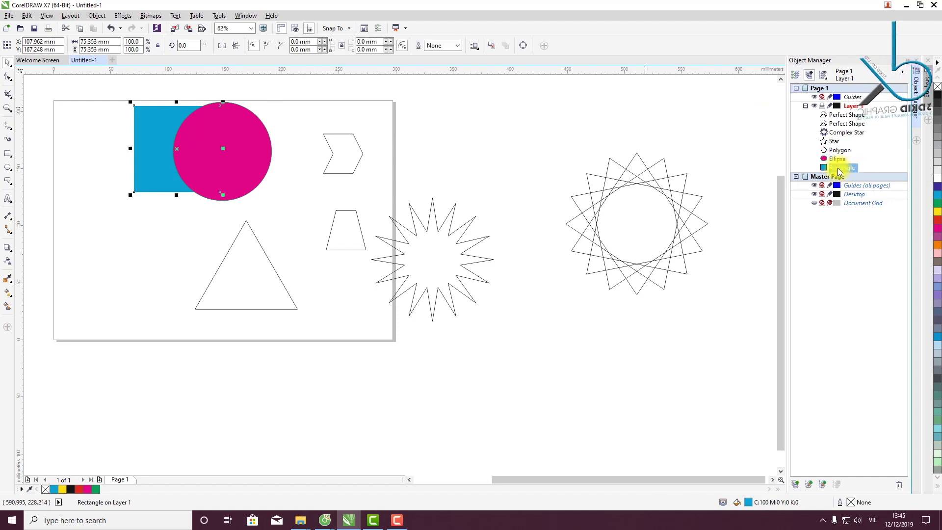
click(838, 159)
drag(837, 123, 838, 122)
click(211, 130)
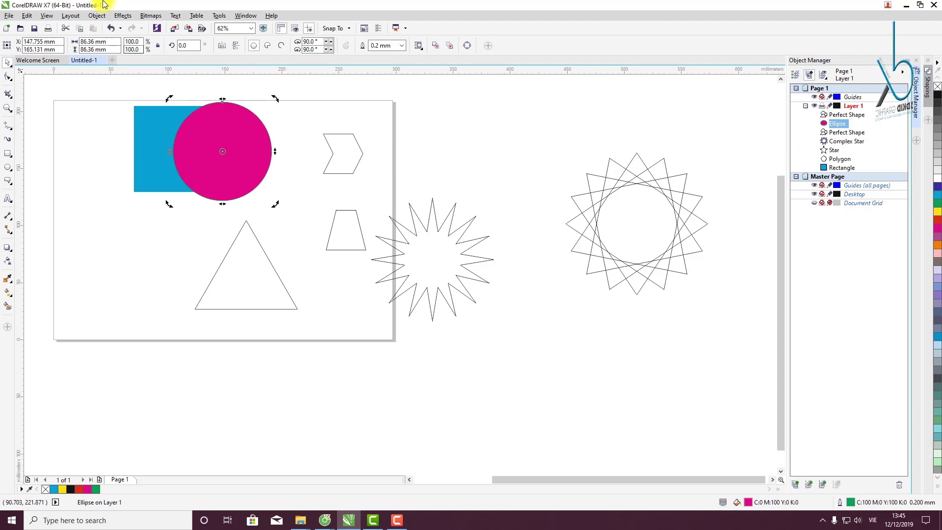
click(199, 124)
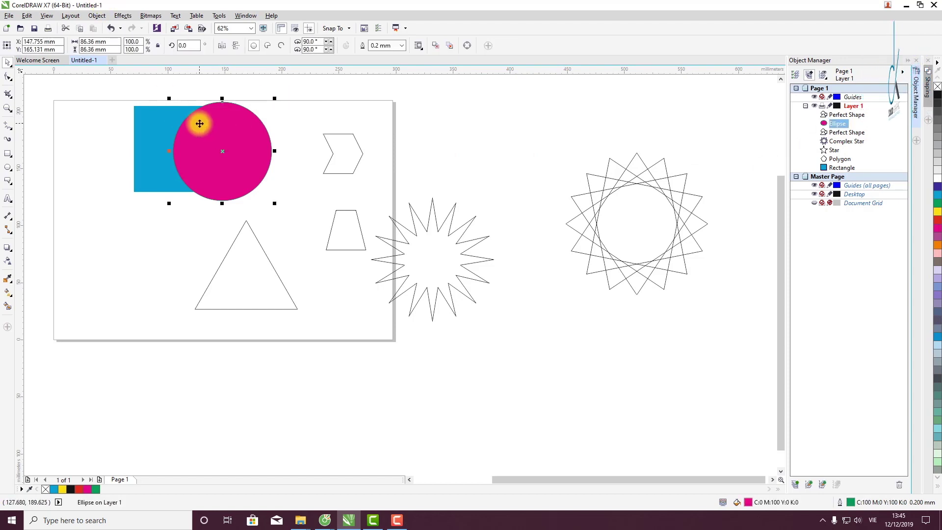
Review the Order commands for the magenta circle and shift the circle slightly to the right
click(96, 16)
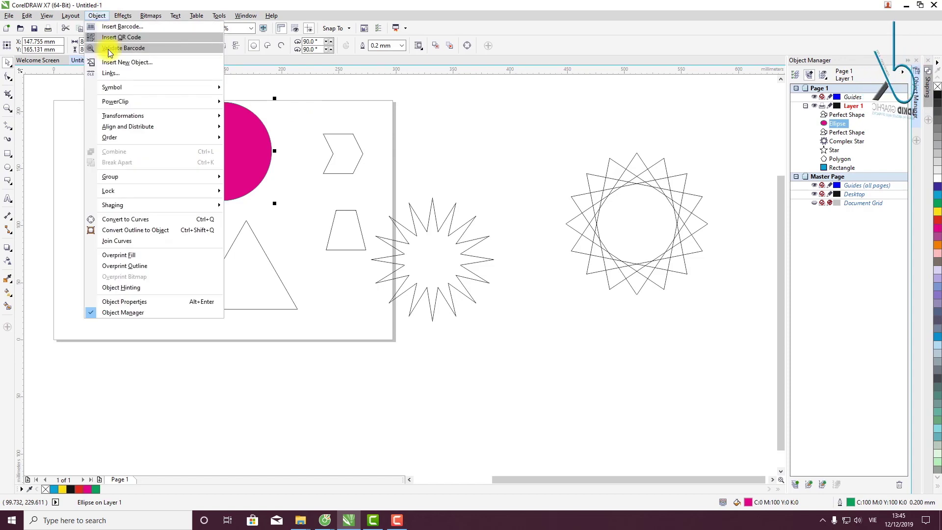
mouse_move(121, 138)
click(260, 185)
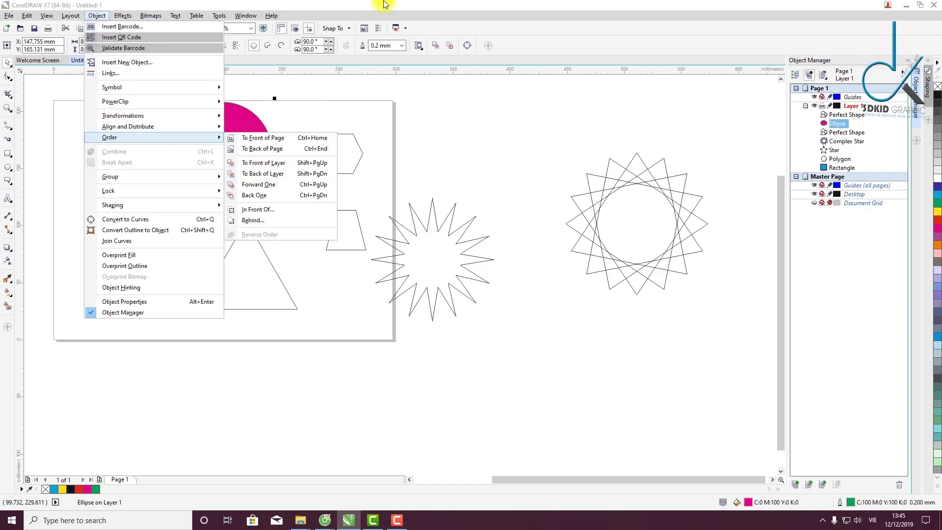
drag(242, 142, 247, 140)
Examine the Order commands available for the blue square, including their shortcuts
click(147, 154)
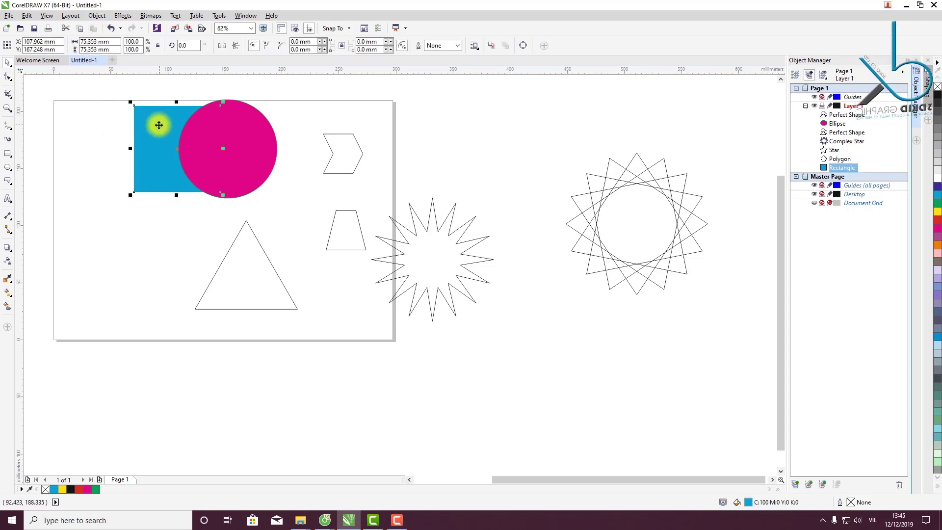
click(98, 16)
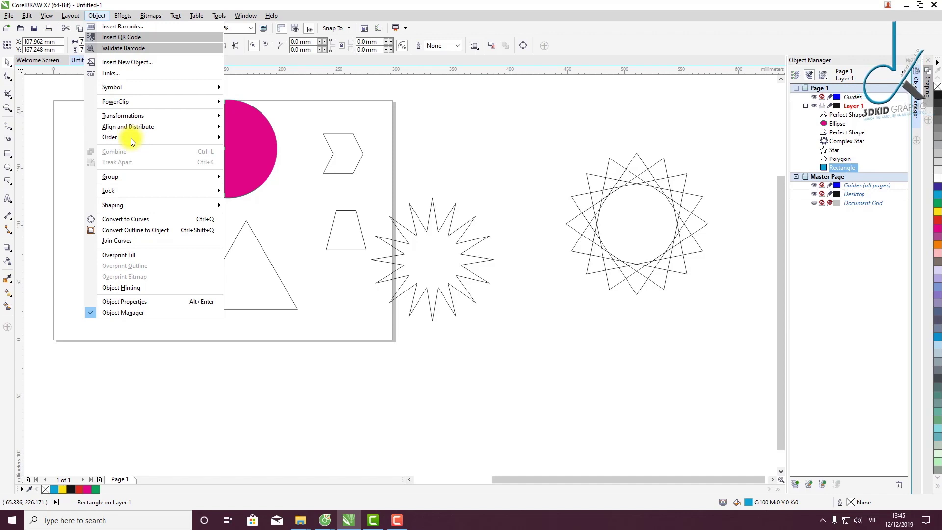
mouse_move(131, 138)
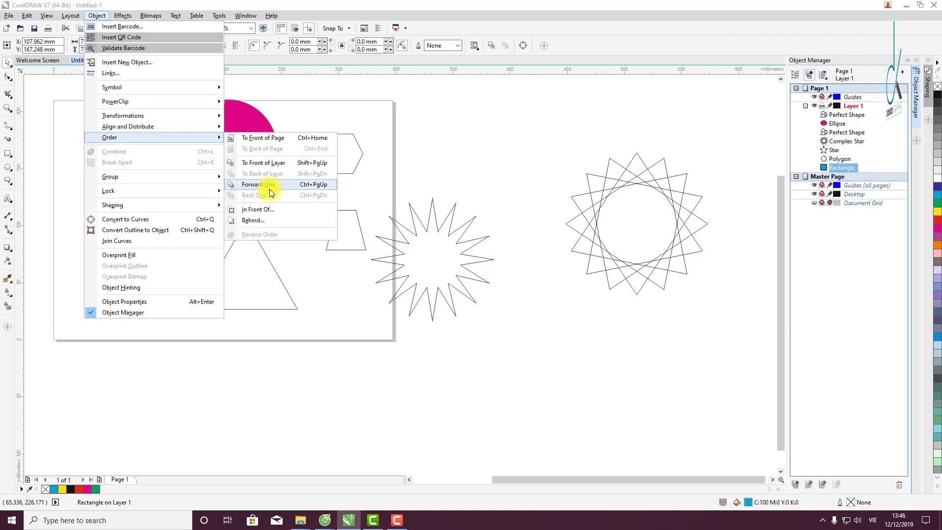
click(253, 8)
right_click(149, 137)
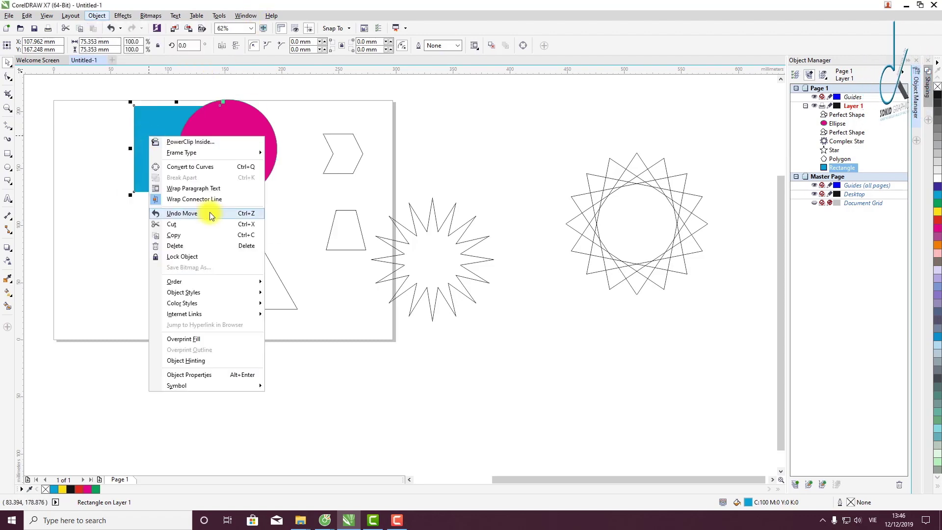
click(97, 16)
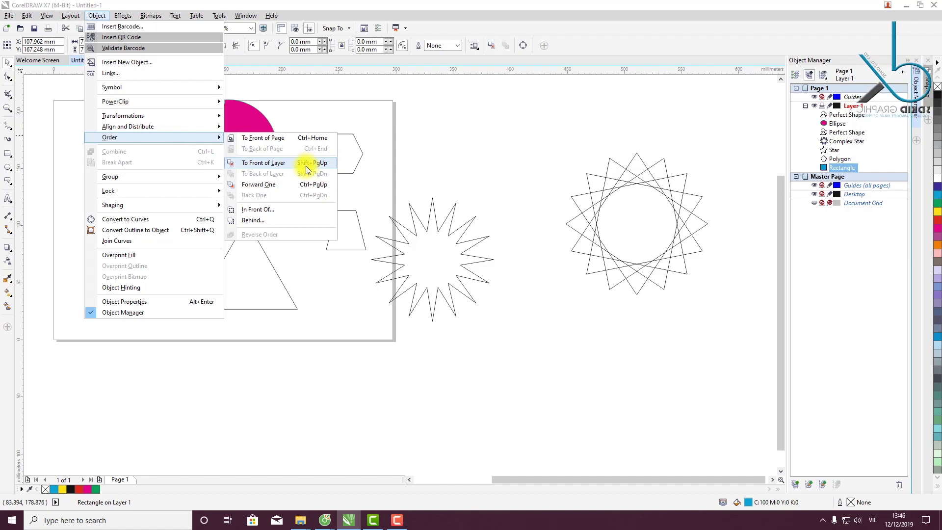
click(296, 4)
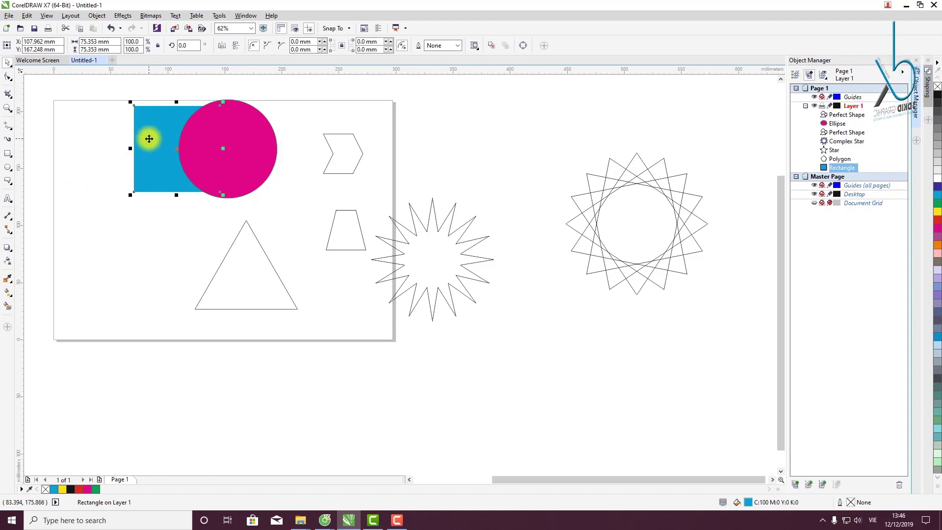
Bring the blue square forward until it covers the circle, and send it back behind all other objects
key(ctrl+Page_Up)
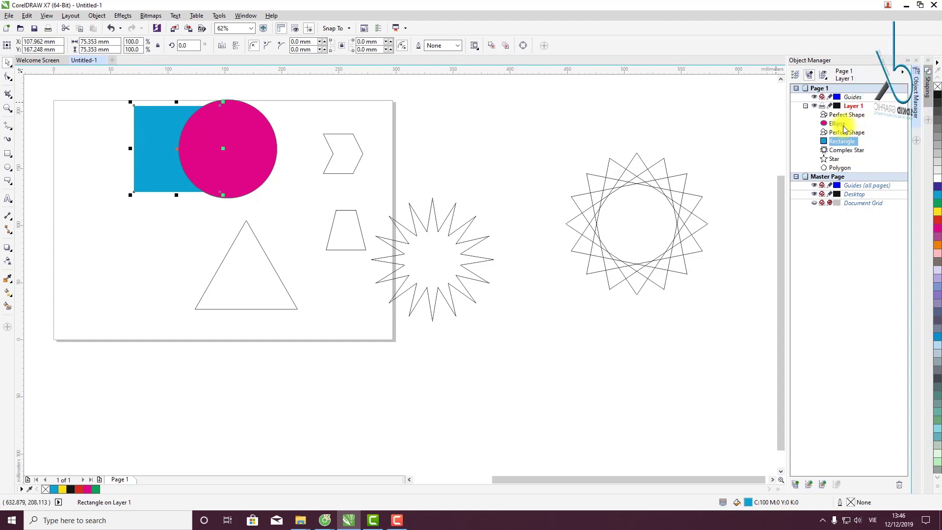
key(ctrl+Page_Up)
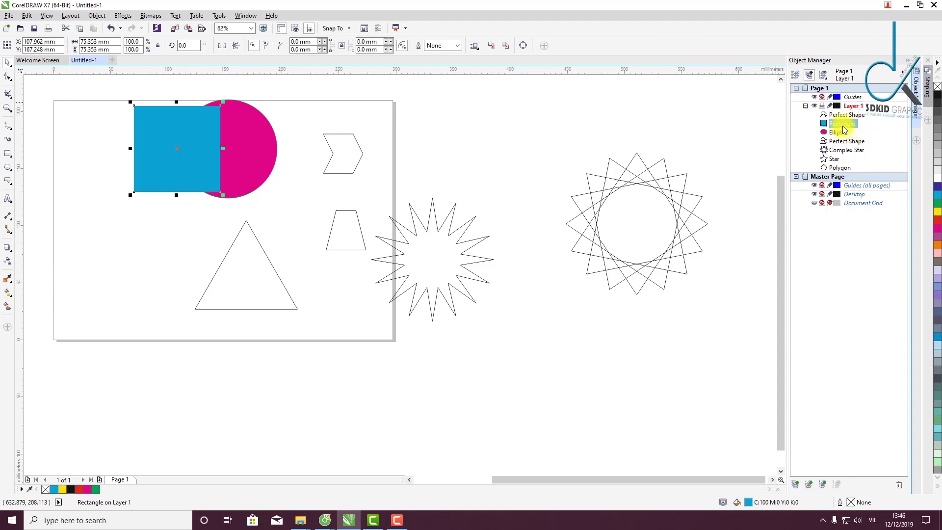
key(ctrl+Page_Down)
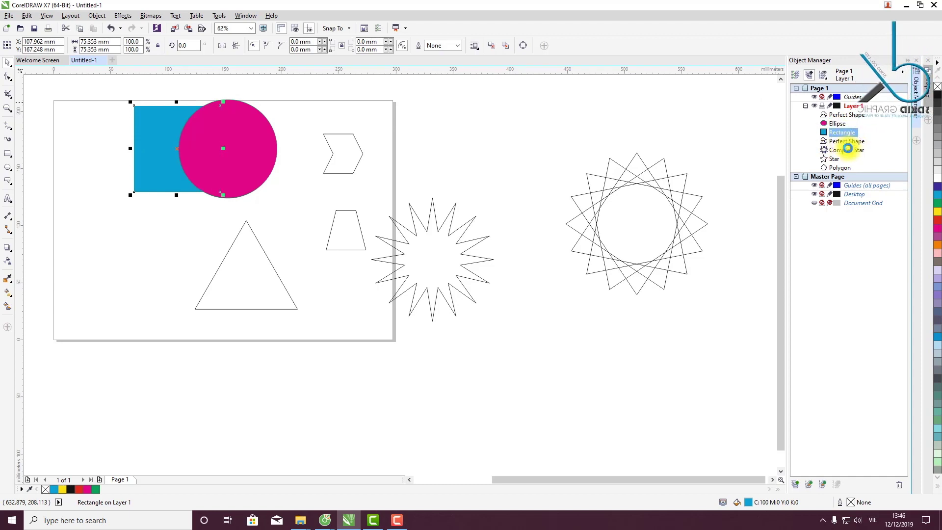
key(ctrl+Page_Down)
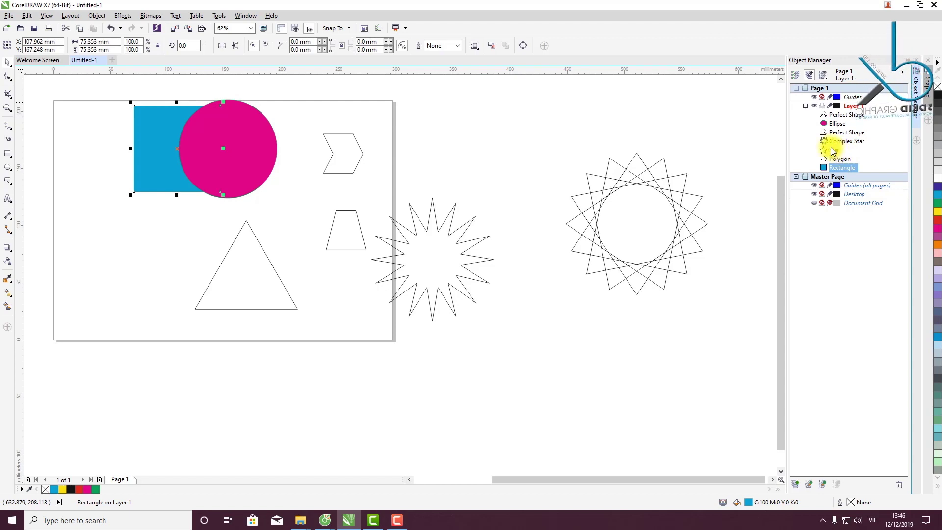
Bring the blue square to the front of the layer, send it to the back of the layer, and clear the selection
key(shift+Page_Up)
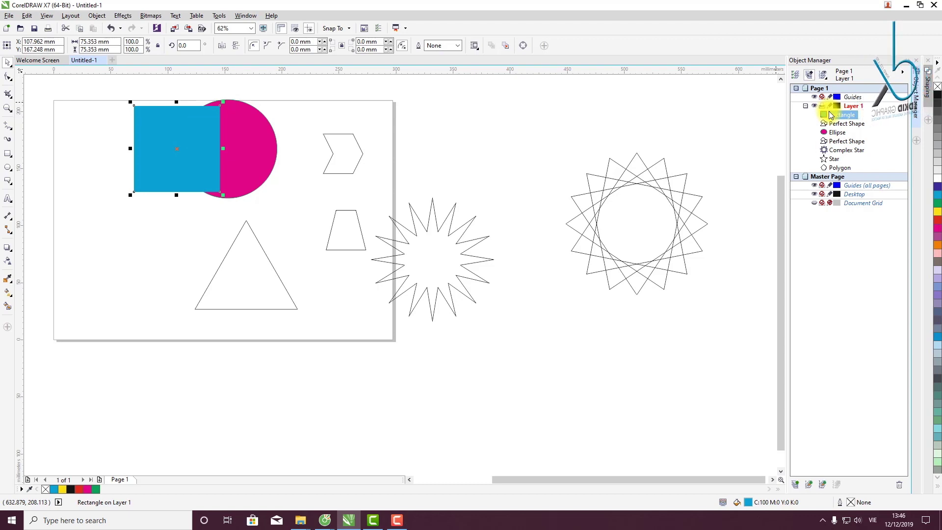
key(shift+Page_Down)
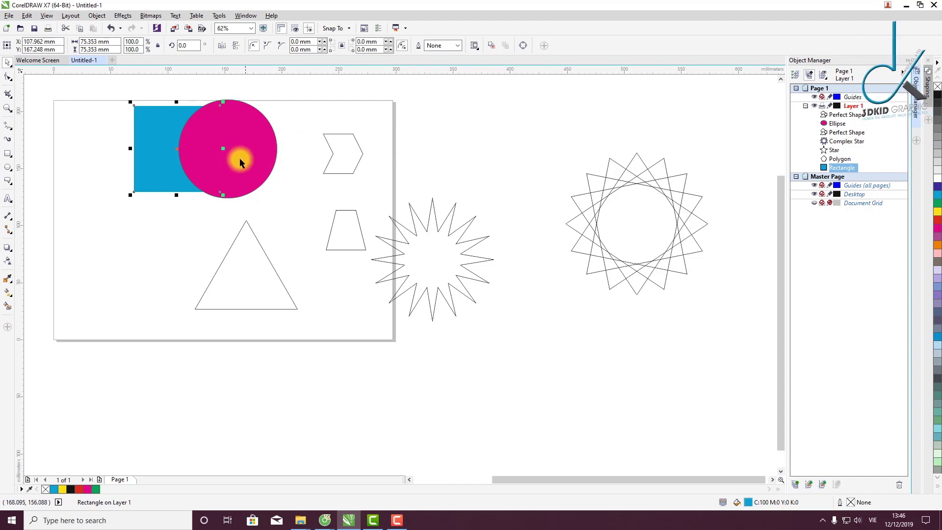
click(112, 159)
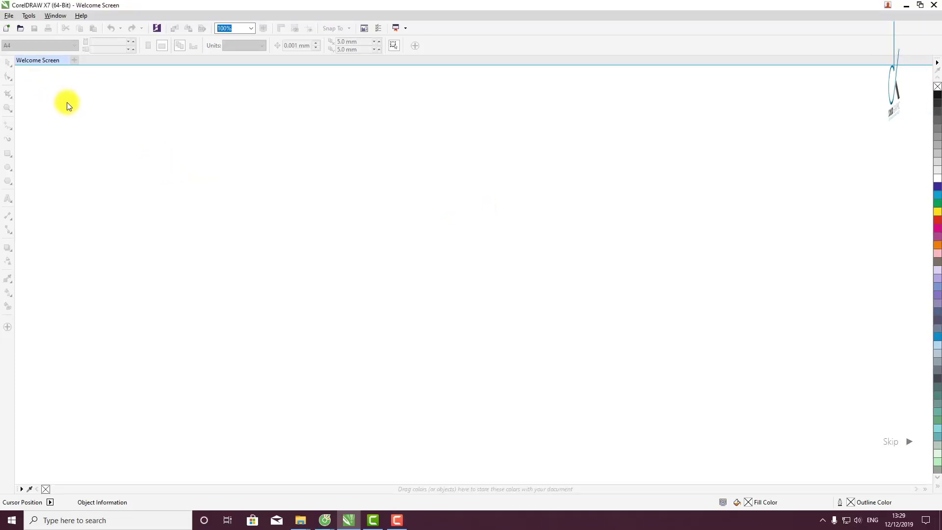
Create a new single-page A4 document in CMYK at 300 dpi using the CorelDRAW default preset
click(5, 16)
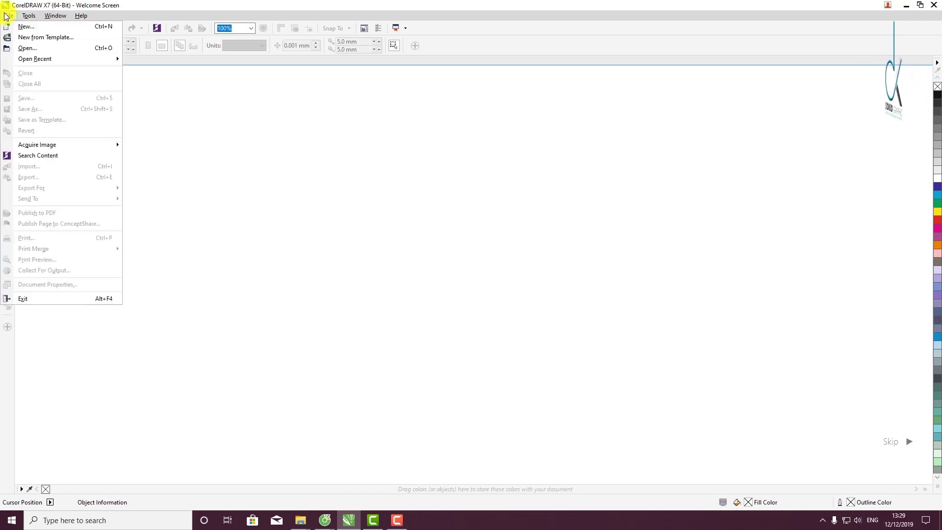
click(28, 27)
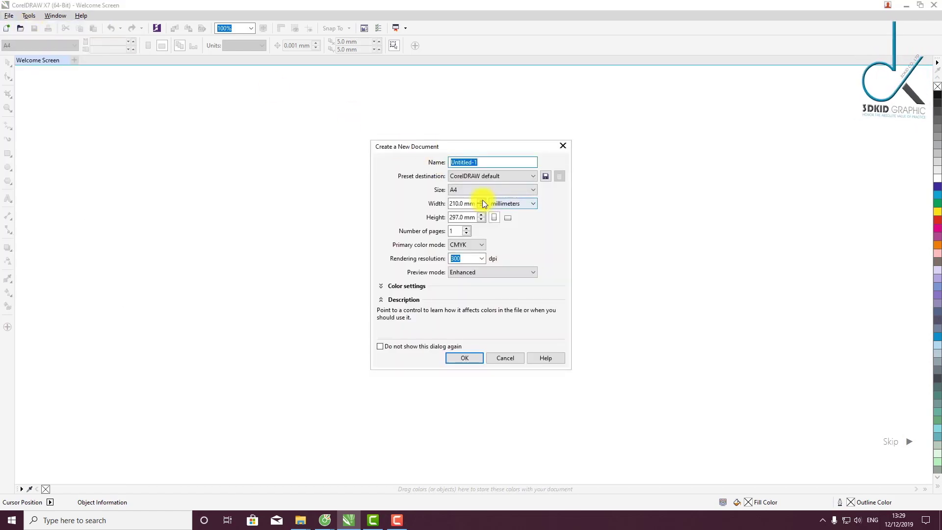
click(465, 358)
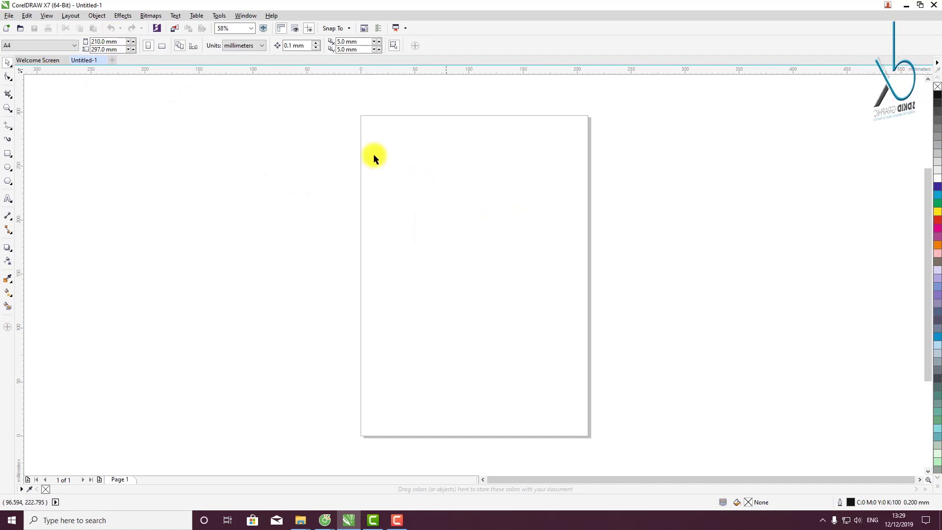
click(96, 16)
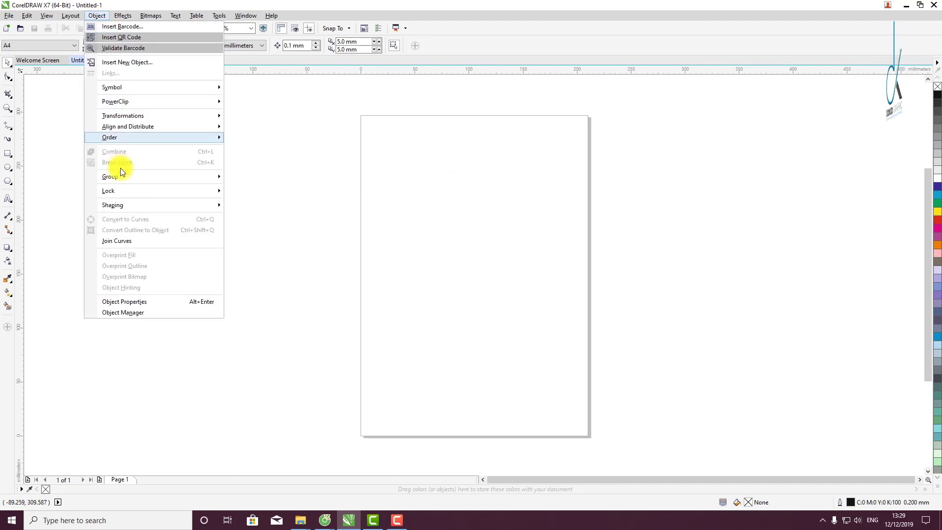
mouse_move(129, 205)
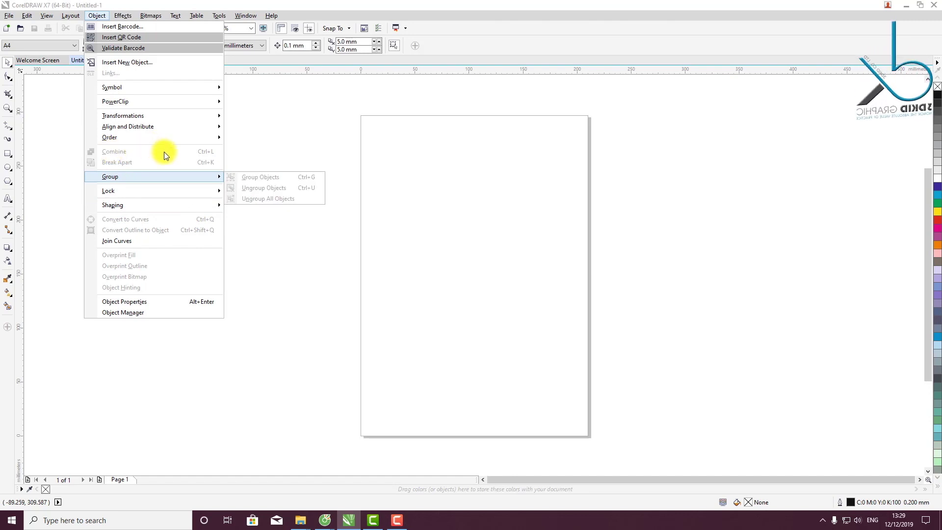
key(Escape)
key(Escape)
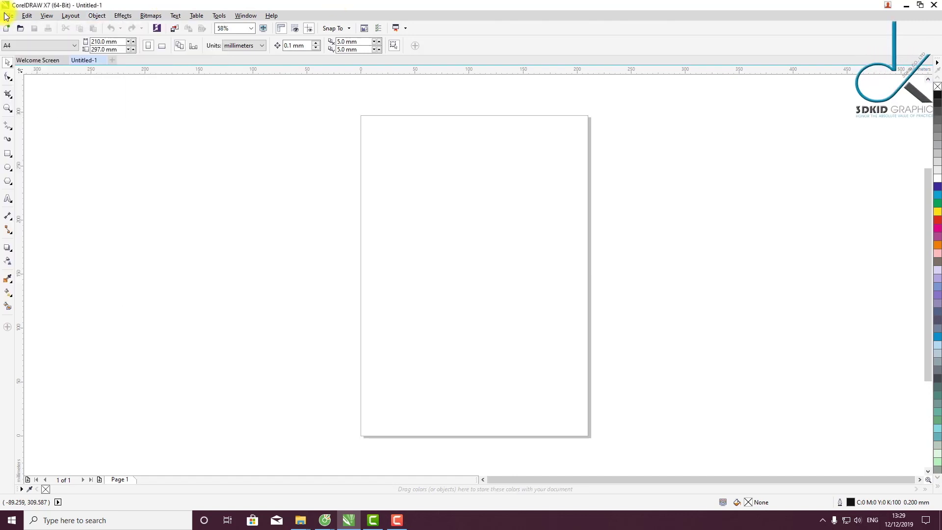
Open the Shaping docker and set the A4 page to landscape orientation, 297 by 210 mm
click(236, 16)
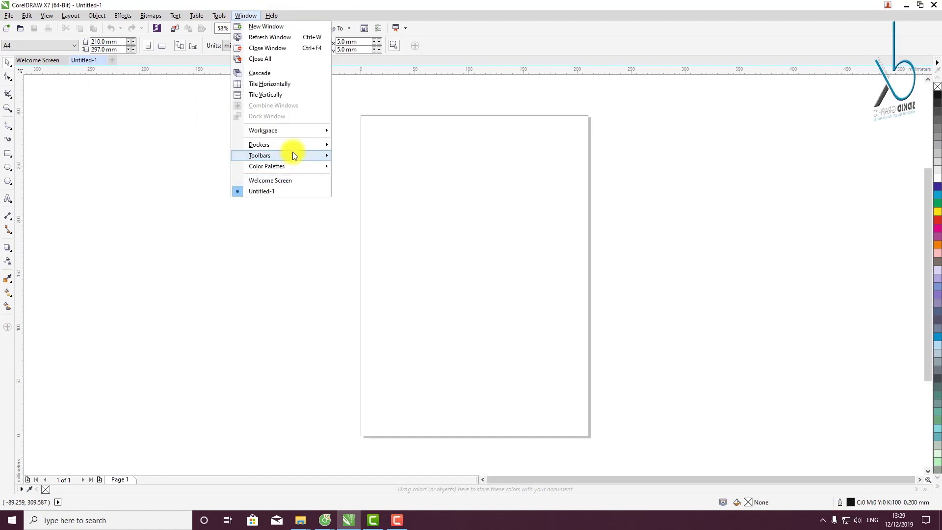
mouse_move(296, 145)
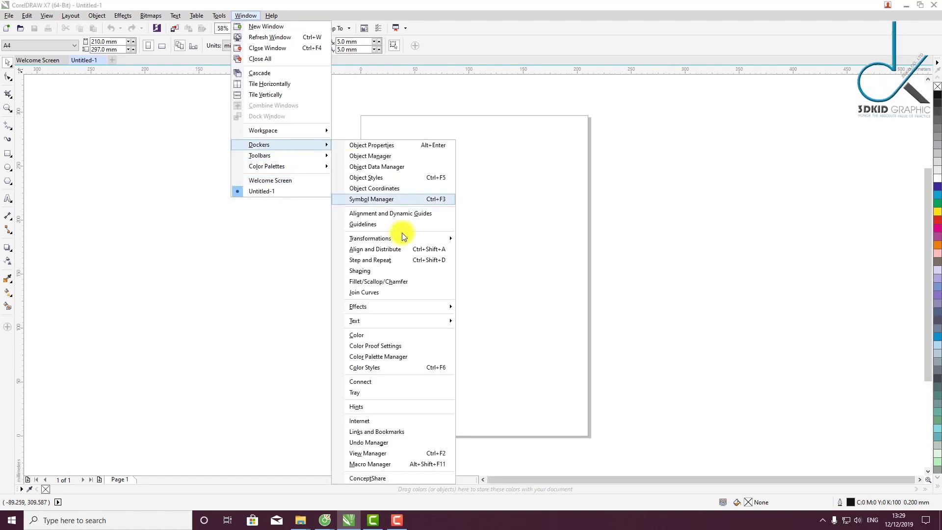
click(371, 270)
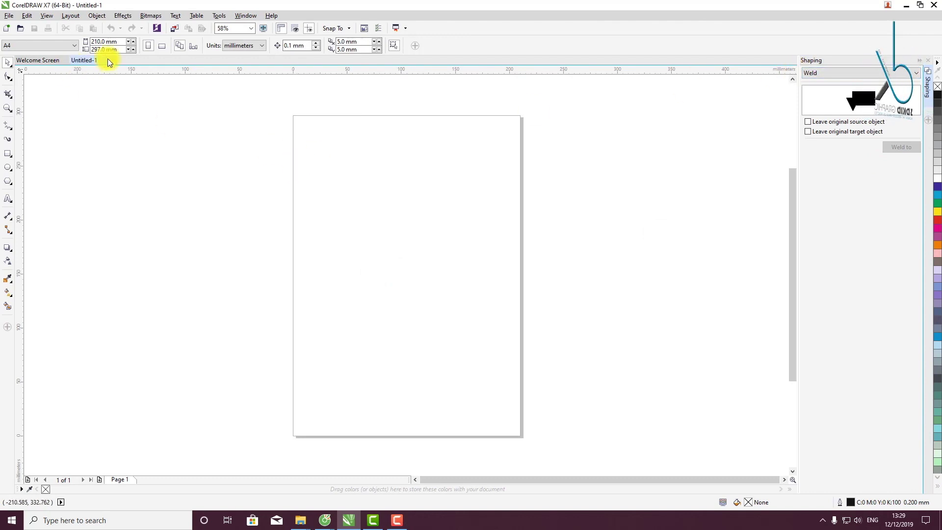
click(164, 46)
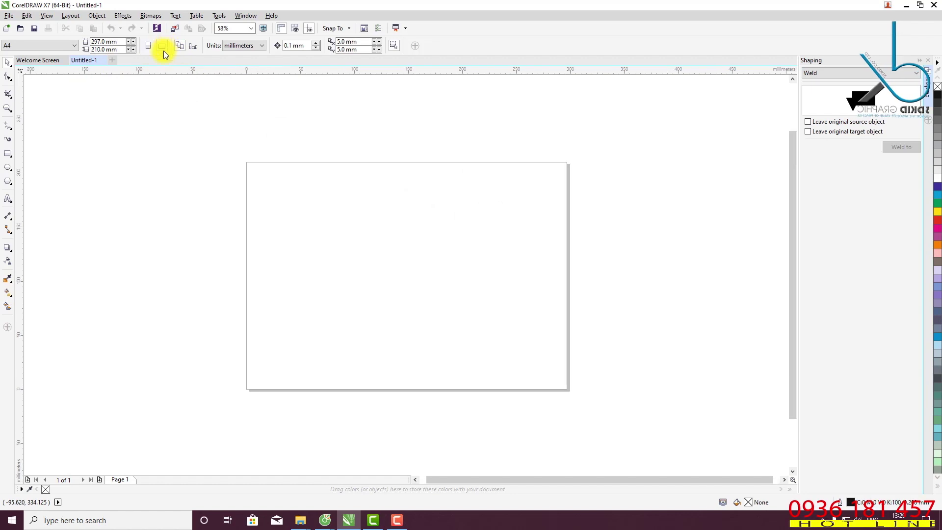